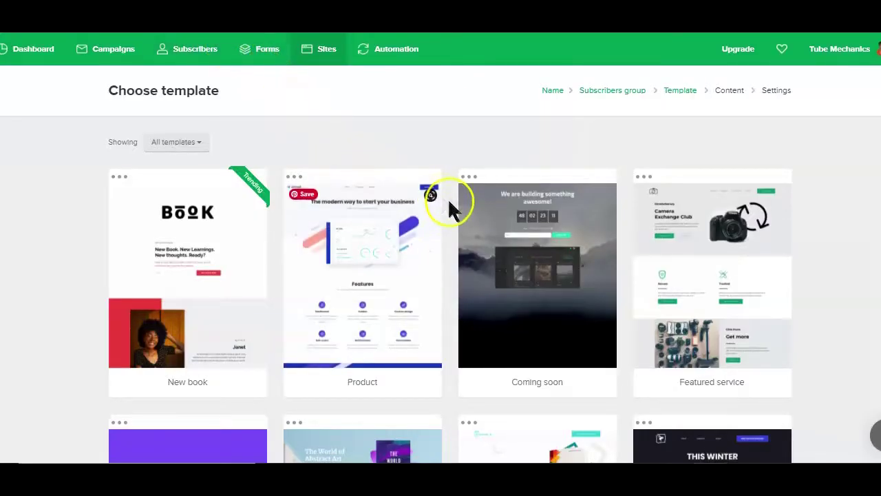
Scroll through the automation workflow and pricing information
scroll(449, 204, "down", 2)
scroll(448, 203, "down", 2)
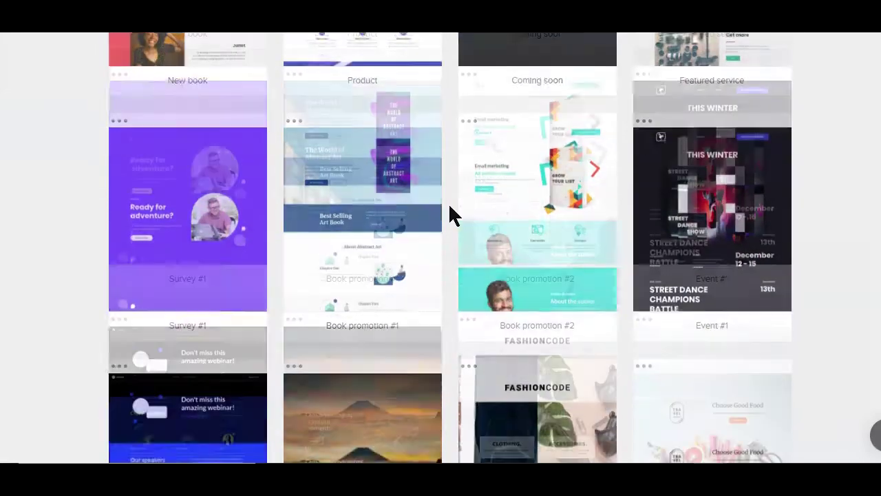
scroll(451, 215, "down", 3)
scroll(450, 212, "up", 3)
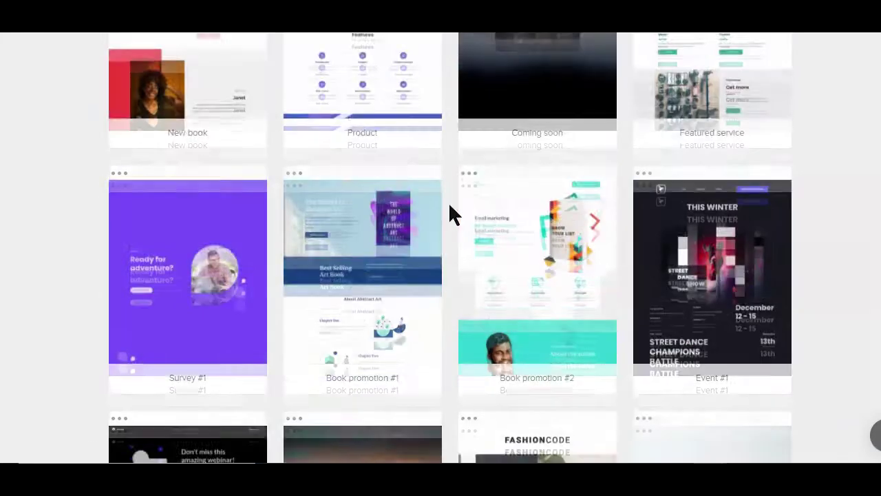
scroll(450, 212, "up", 3)
scroll(451, 213, "up", 1)
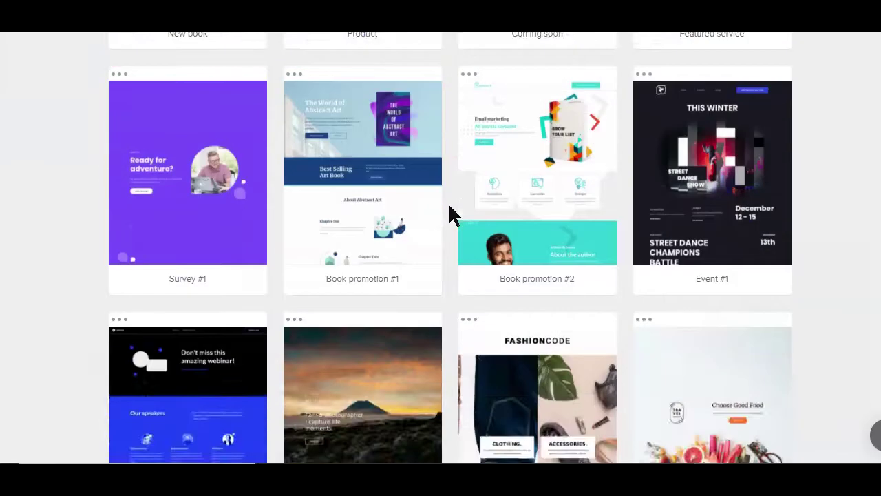
scroll(449, 215, "down", 3)
scroll(451, 213, "up", 5)
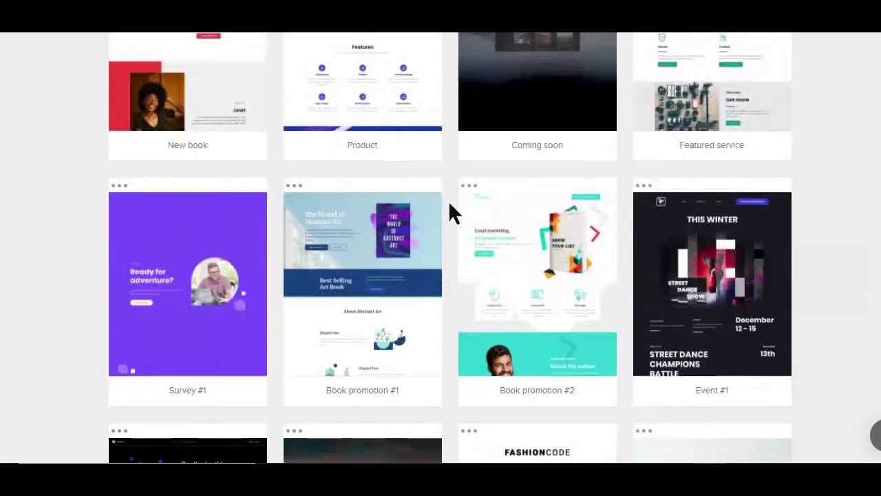
scroll(451, 213, "up", 2)
scroll(451, 213, "up", 1)
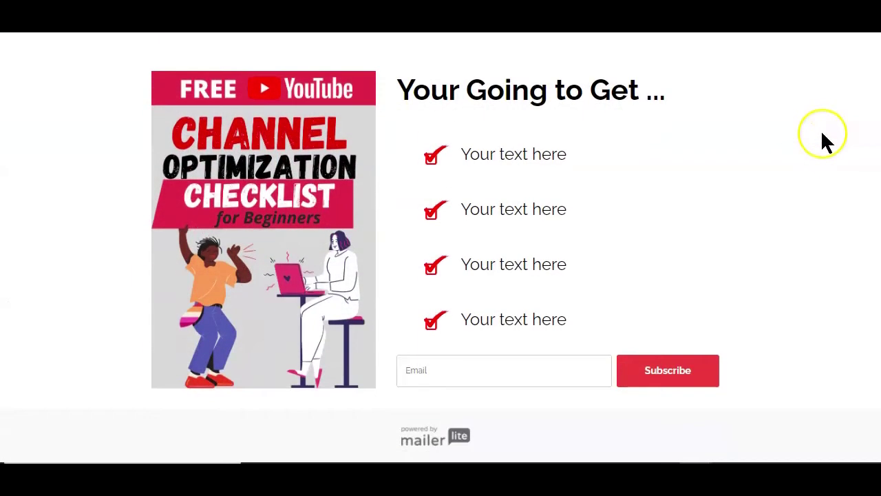
scroll(216, 206, "down", 5)
scroll(215, 213, "down", 5)
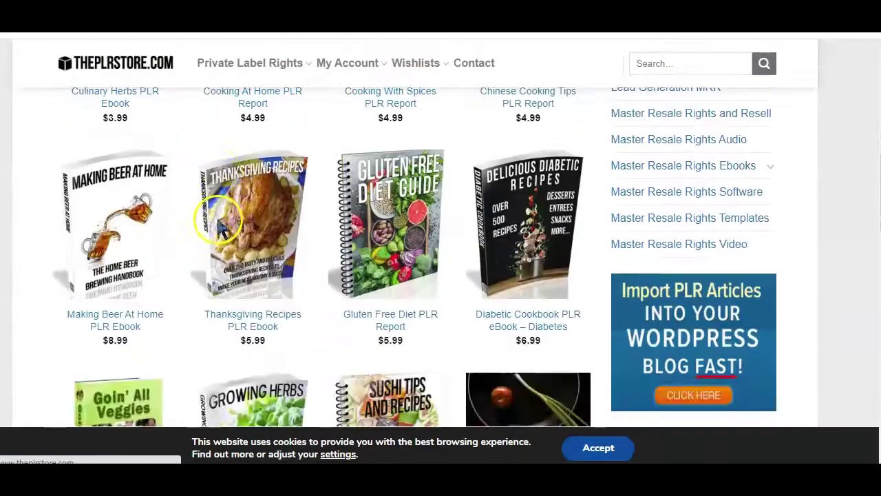
scroll(218, 220, "down", 5)
scroll(219, 226, "down", 5)
scroll(219, 226, "down", 3)
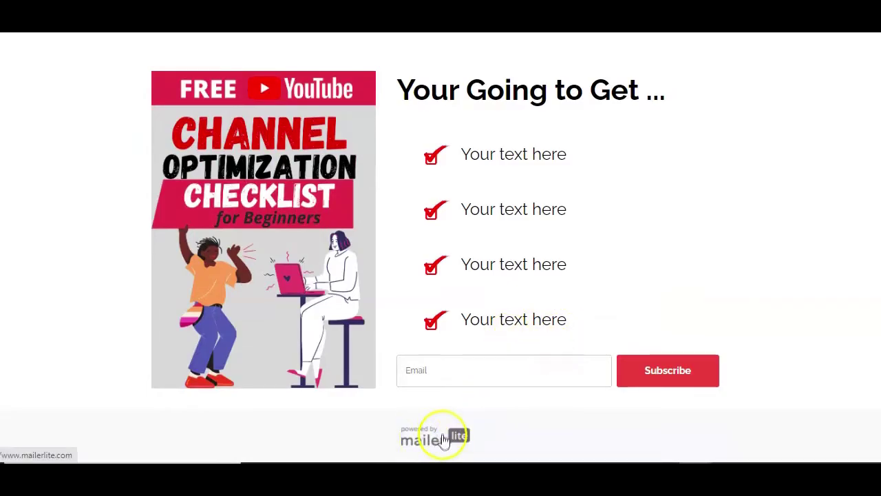
scroll(566, 308, "up", 3)
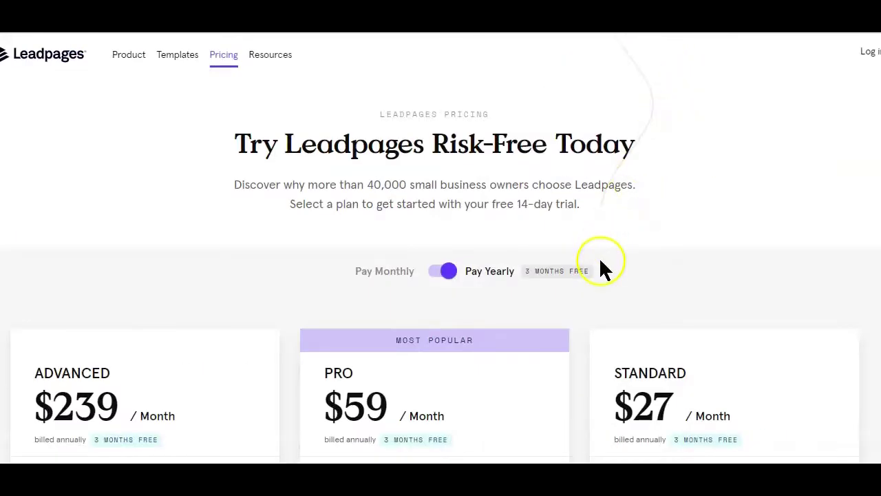
scroll(600, 261, "down", 3)
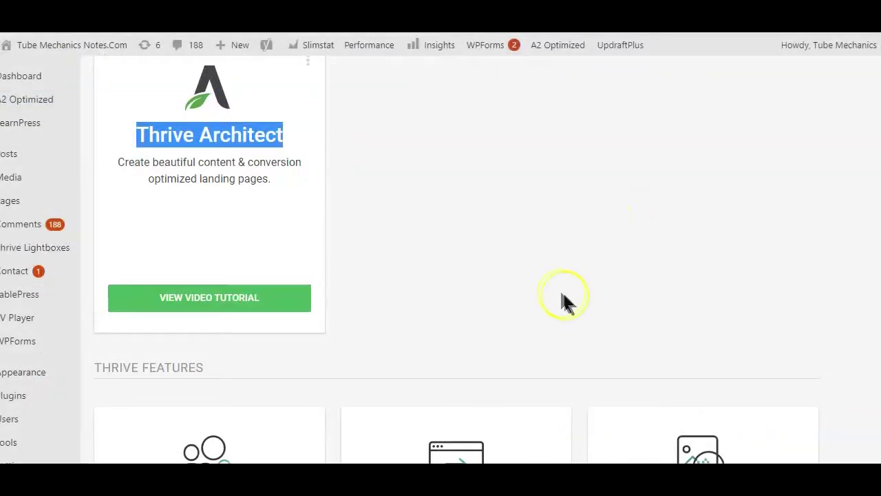
Highlight the Thrive Architect title, then open the checklist landing page from Sites
left_click(270, 137)
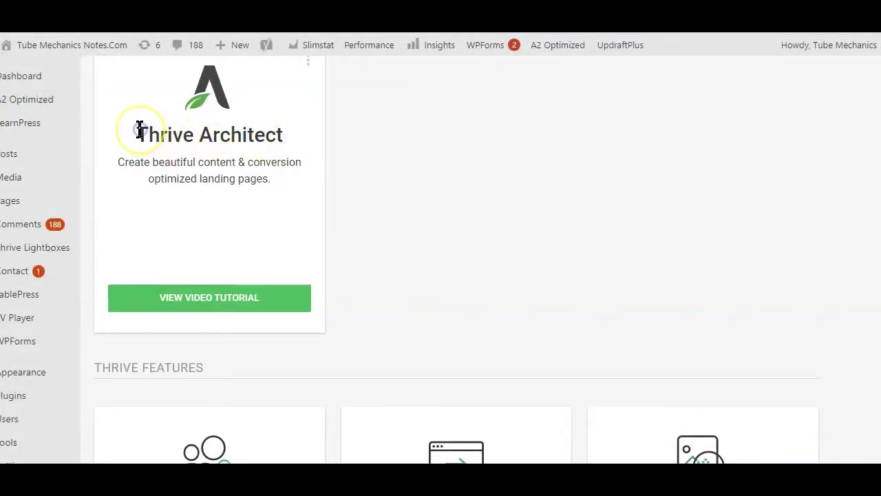
left_click_drag(137, 130, 309, 131)
scroll(308, 131, "down", 5)
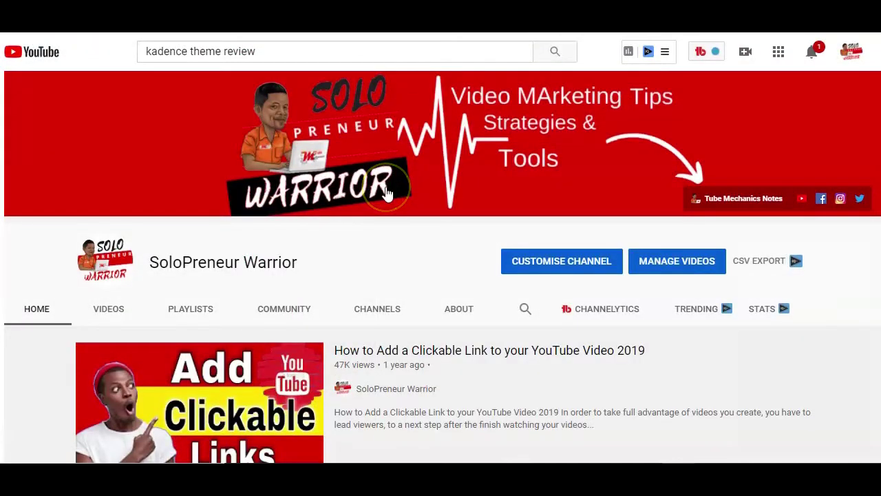
scroll(387, 198, "down", 3)
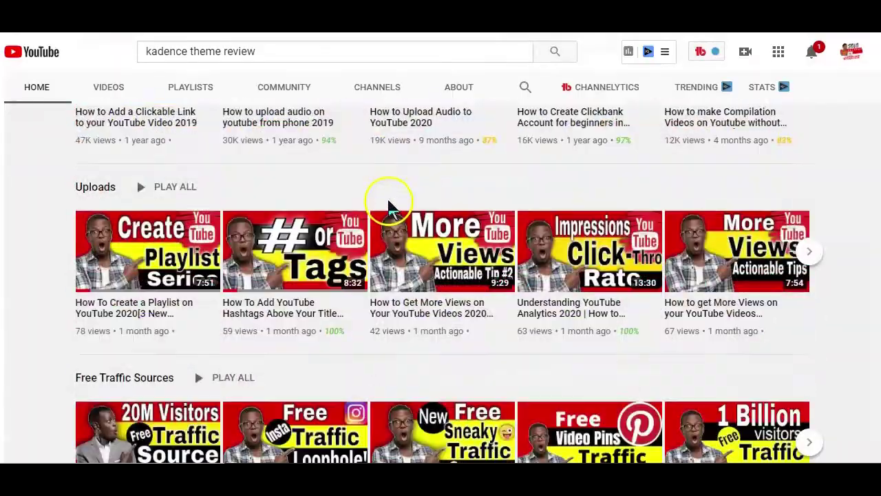
scroll(387, 203, "down", 5)
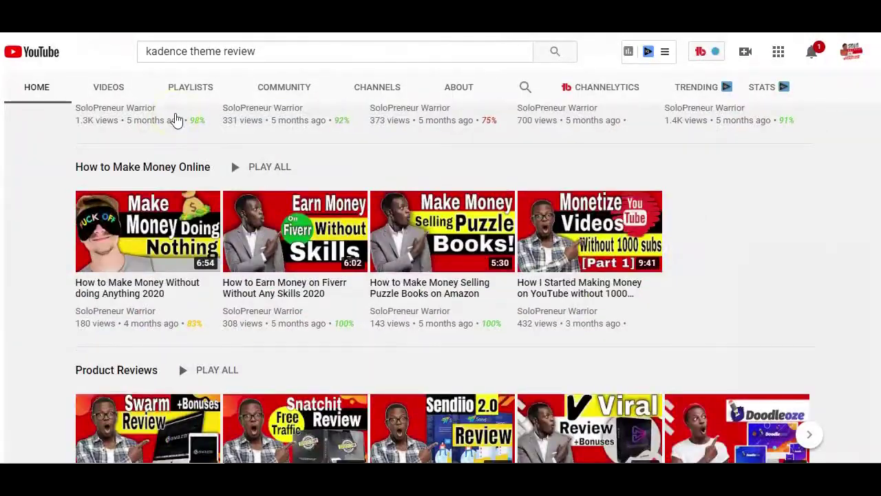
scroll(177, 118, "down", 5)
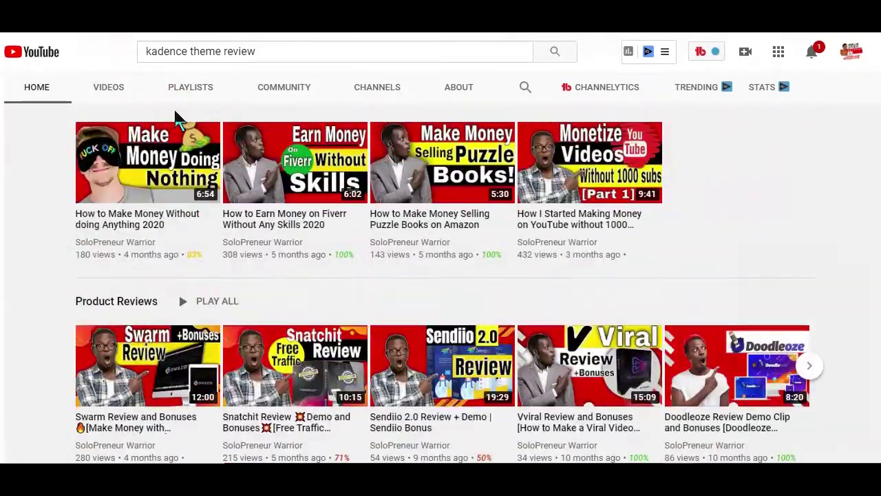
scroll(177, 118, "down", 2)
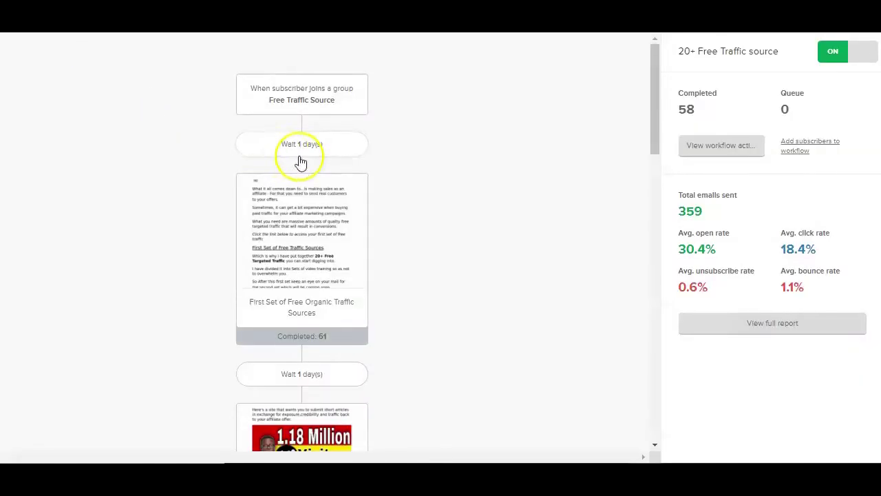
scroll(301, 161, "down", 3)
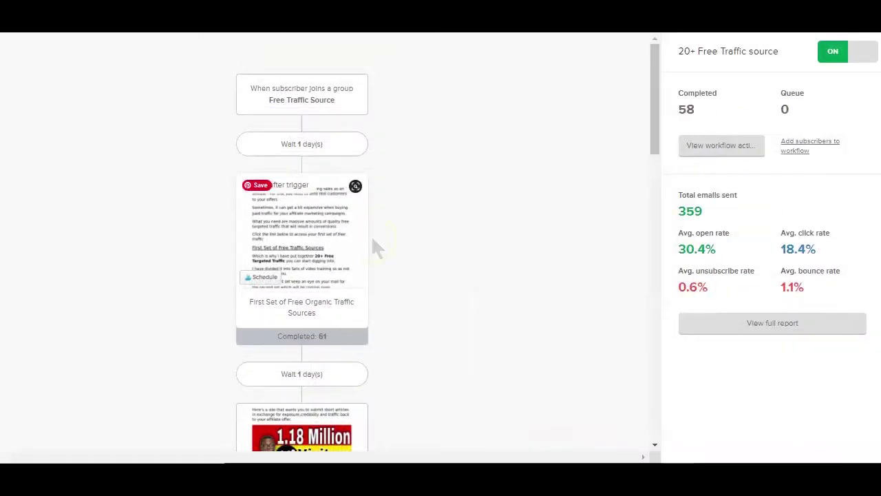
scroll(375, 248, "down", 3)
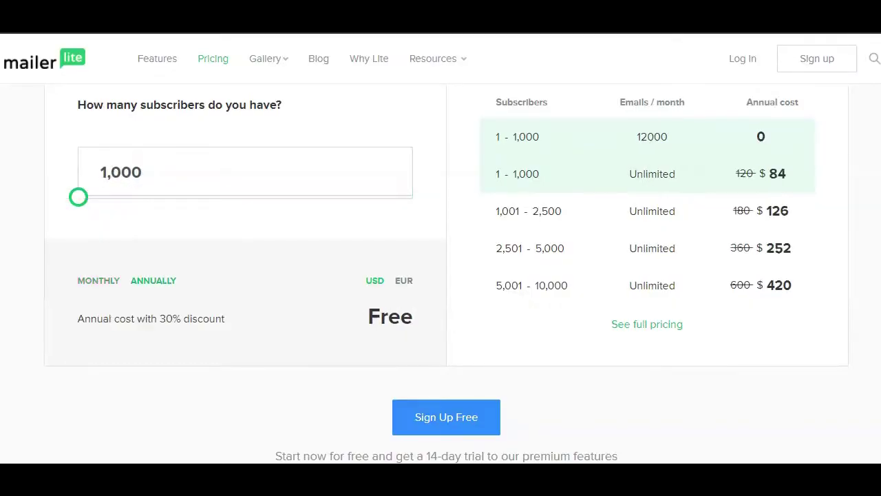
left_click(154, 319)
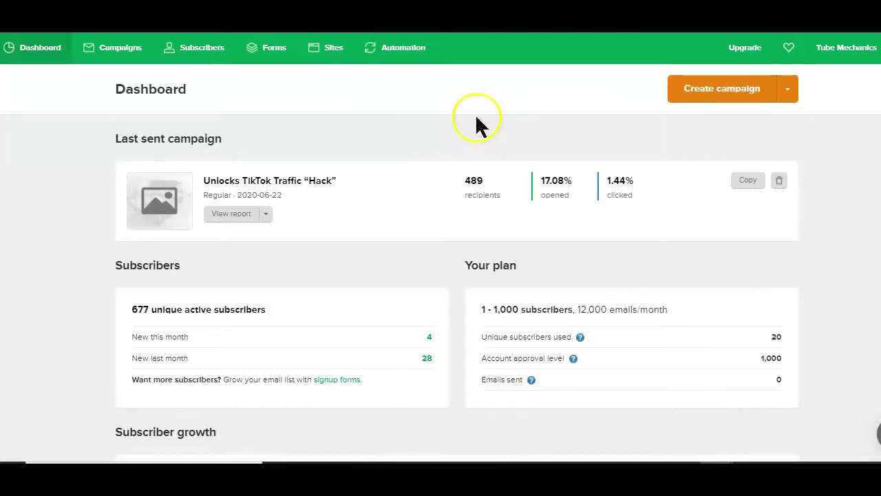
left_click(336, 55)
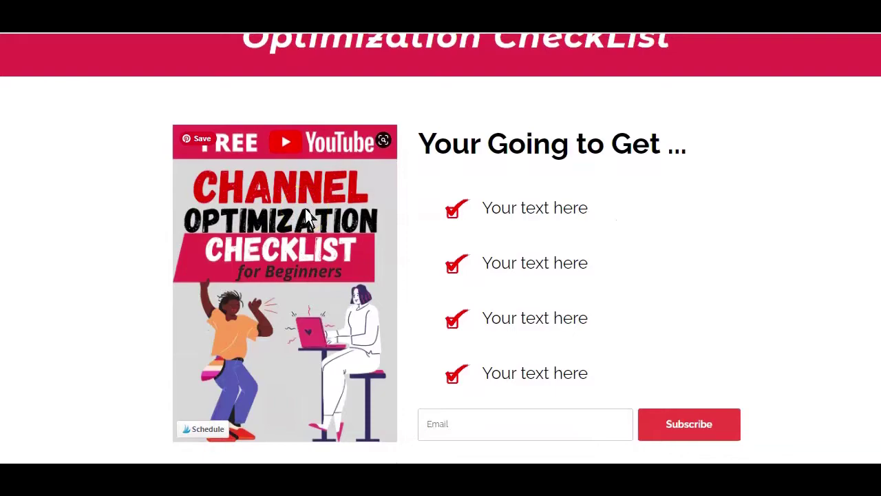
left_click(248, 248)
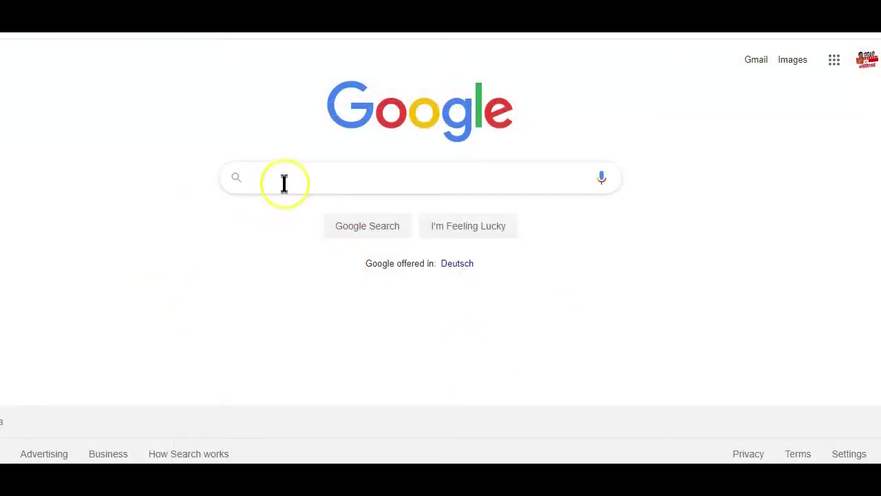
Search Google for 'cooking plr' and scroll through the results
left_click(285, 180)
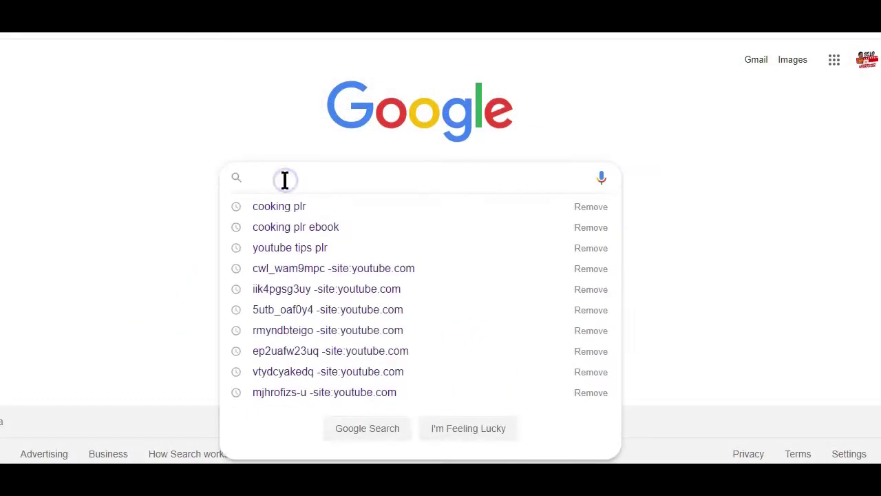
type("cooking plr")
key("Return")
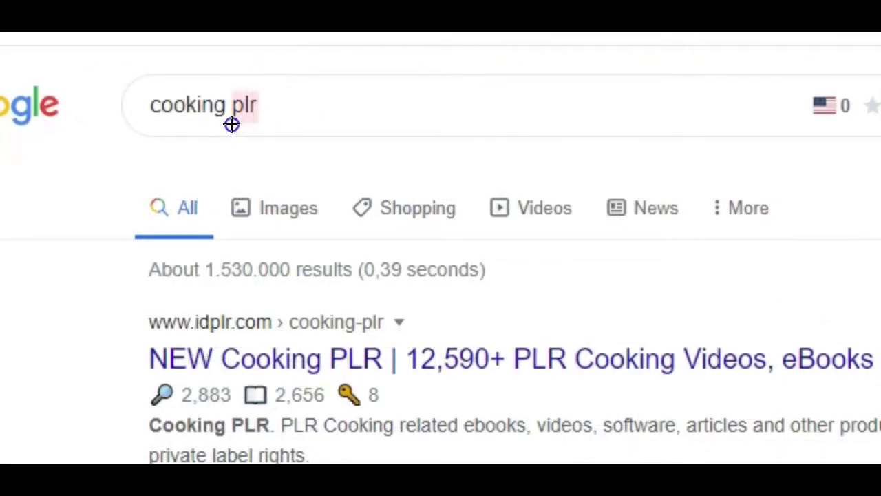
scroll(200, 222, "down", 3)
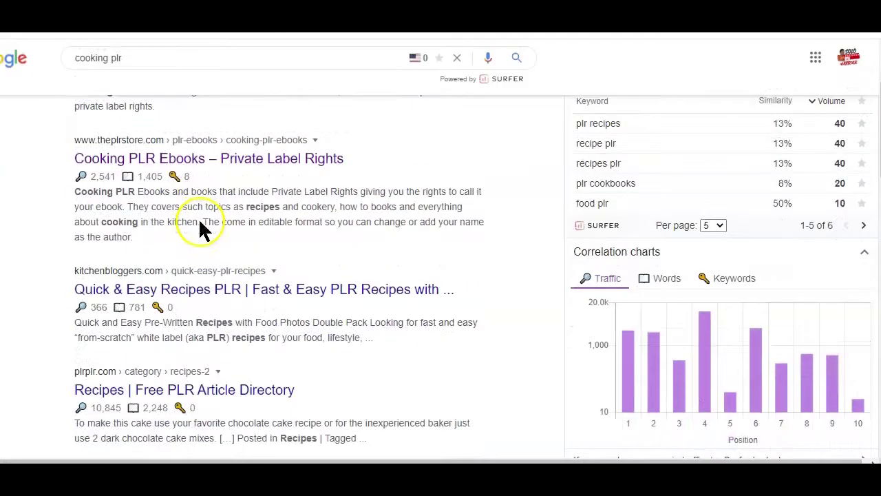
scroll(199, 222, "down", 3)
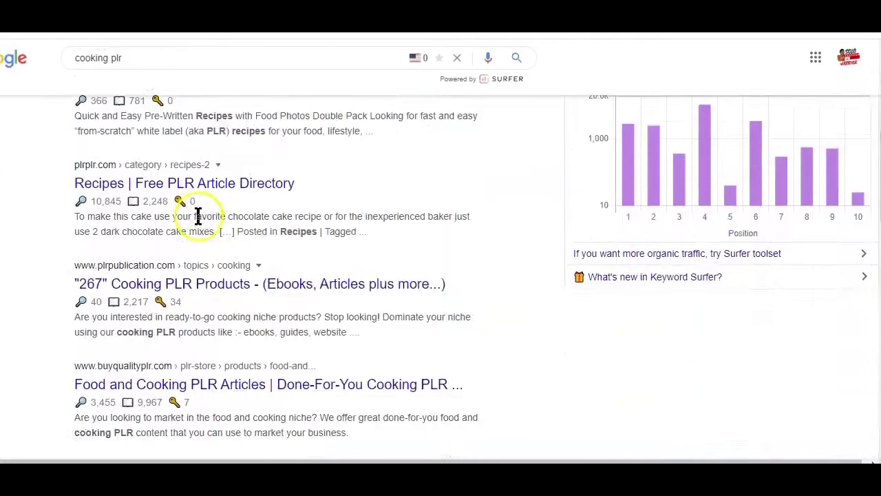
scroll(198, 217, "down", 3)
scroll(199, 218, "down", 2)
scroll(198, 216, "up", 6)
scroll(200, 220, "up", 2)
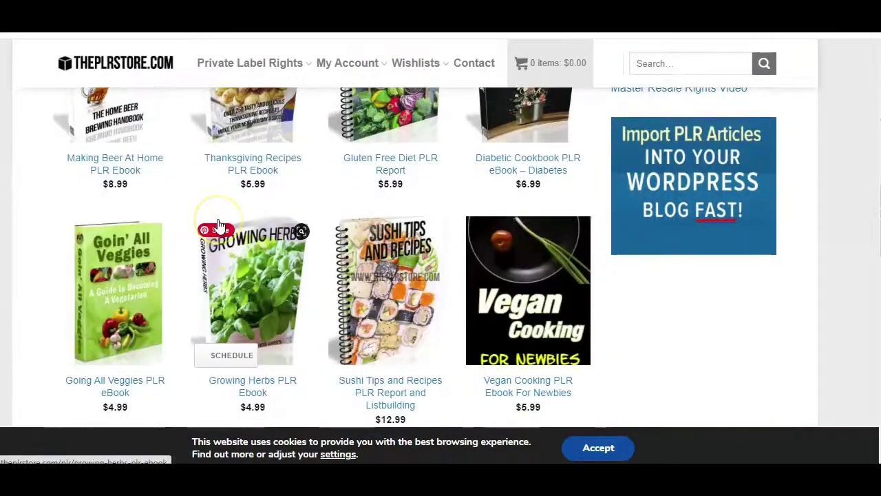
scroll(218, 227, "down", 4)
scroll(219, 227, "down", 4)
scroll(219, 227, "down", 3)
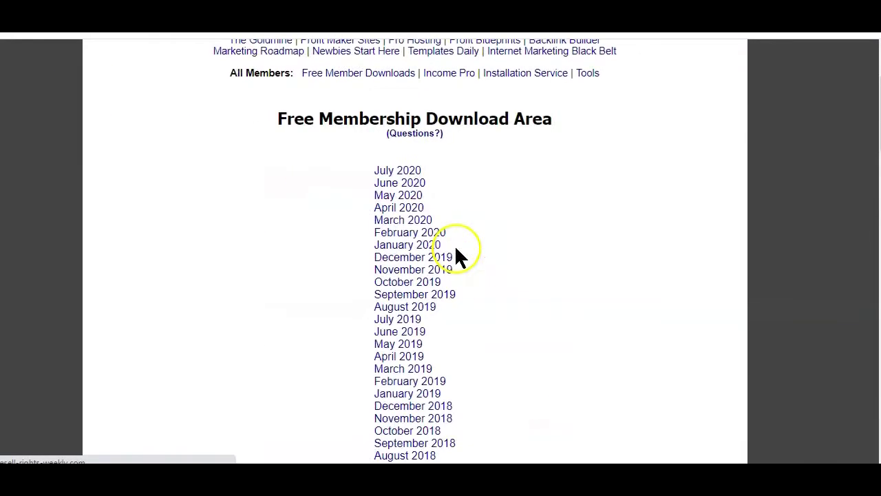
Open the April 2020 Free Member Downloads page and scroll through its PLR listings
left_click(389, 206)
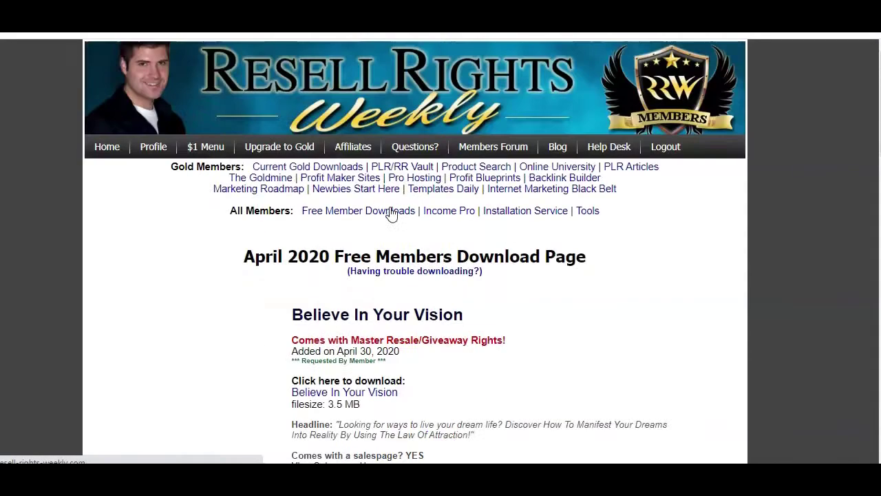
scroll(390, 213, "down", 1)
scroll(391, 214, "down", 3)
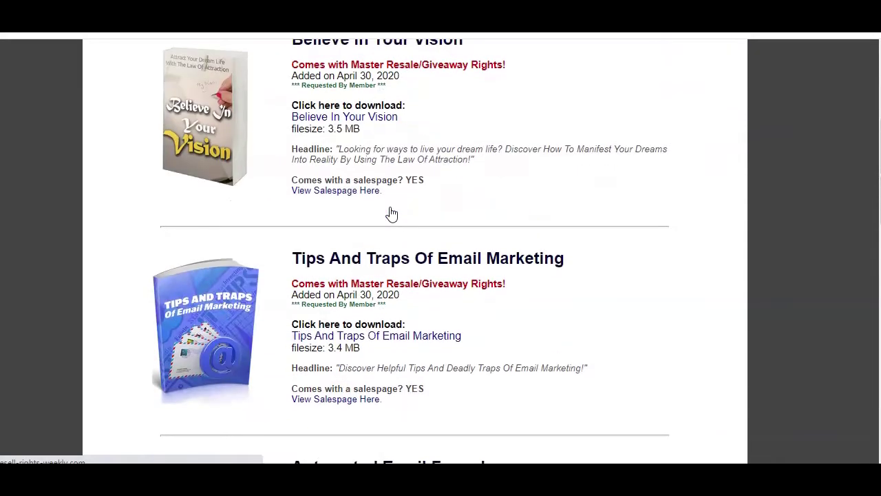
scroll(391, 214, "down", 3)
scroll(391, 214, "down", 3)
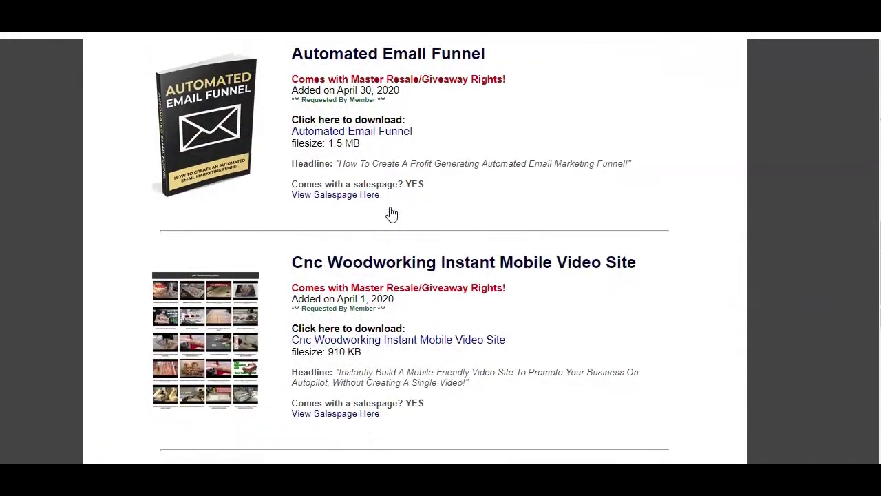
scroll(391, 214, "down", 1)
scroll(389, 214, "down", 2)
scroll(389, 200, "up", 8)
scroll(389, 192, "up", 6)
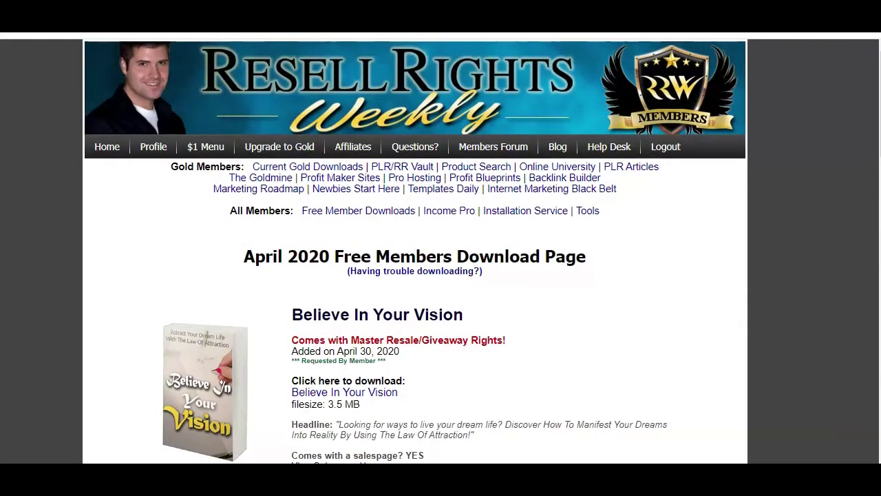
scroll(413, 248, "down", 1)
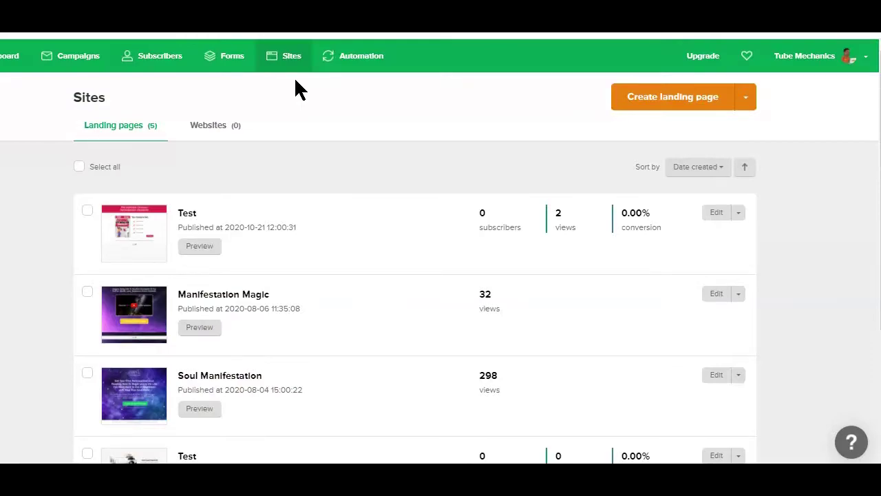
Open the Sites section to view the five landing pages and their view counts
left_click(290, 60)
left_click(291, 61)
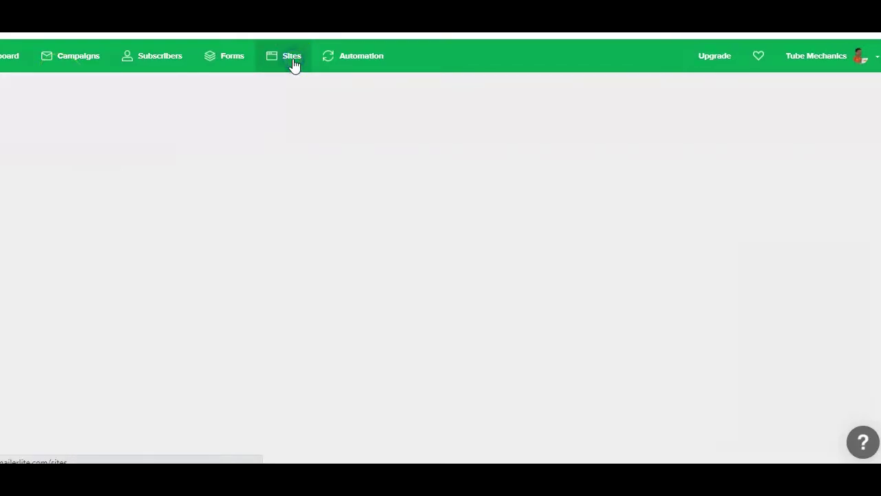
left_click(292, 62)
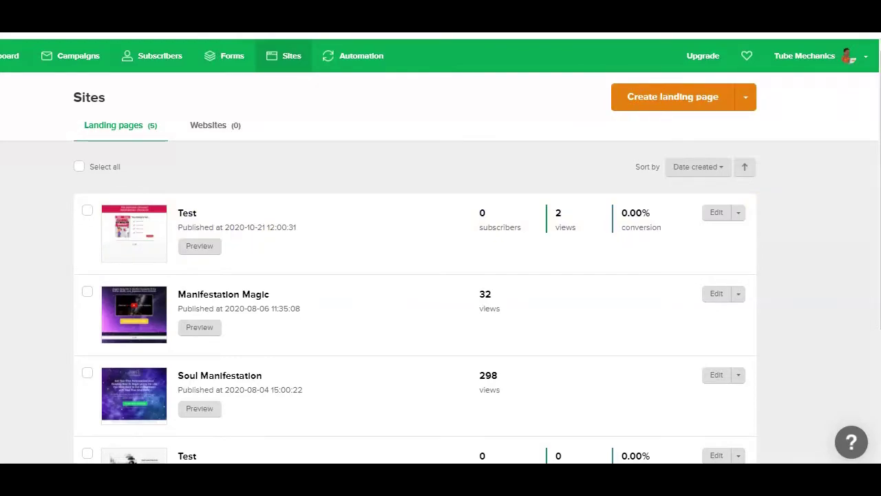
scroll(422, 168, "down", 1)
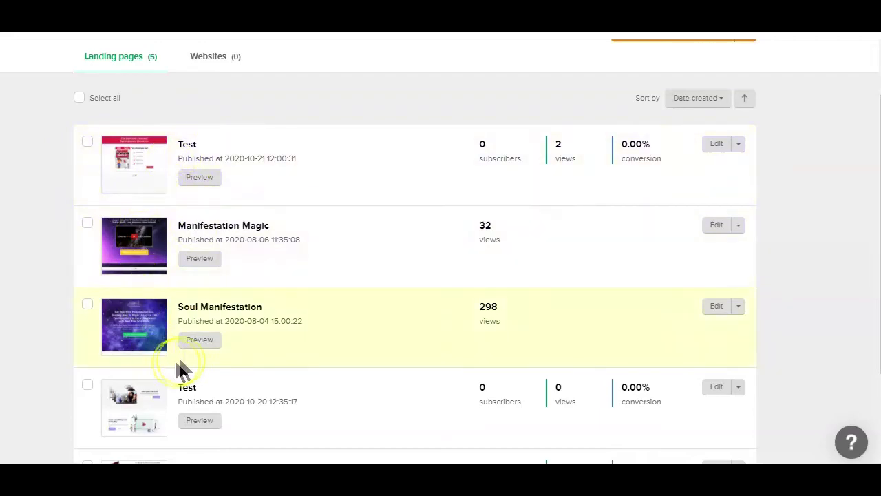
scroll(187, 338, "up", 1)
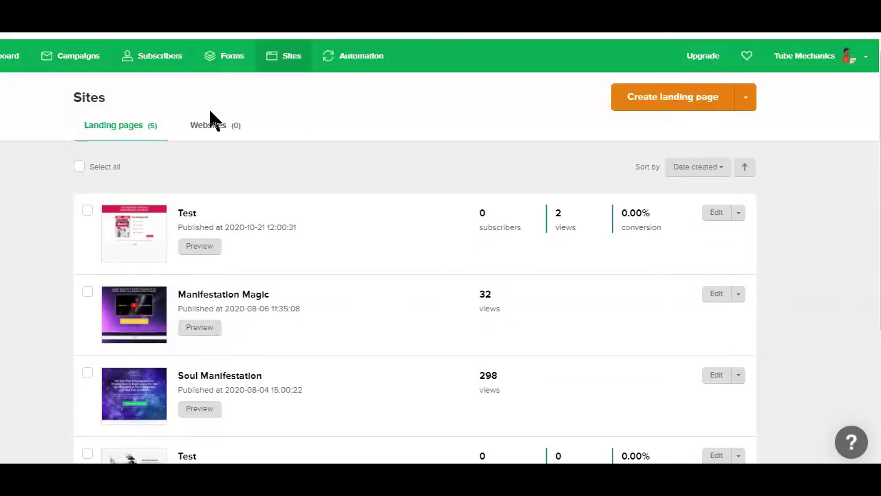
left_click(210, 119)
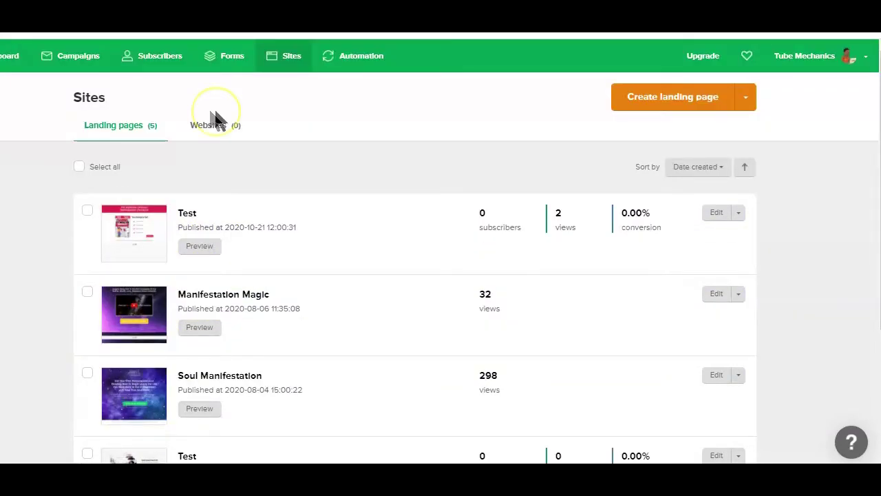
Create a new landing page named 'Test1' and save it to continue
left_click(666, 105)
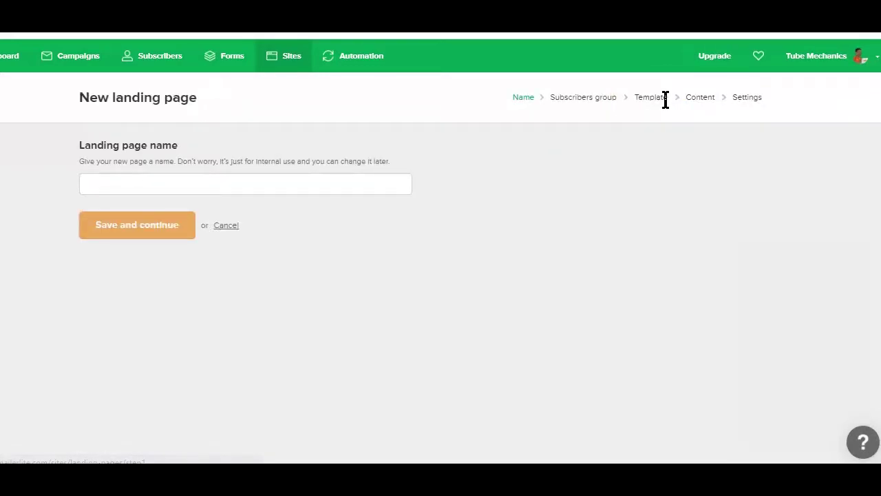
left_click(311, 186)
left_click(130, 174)
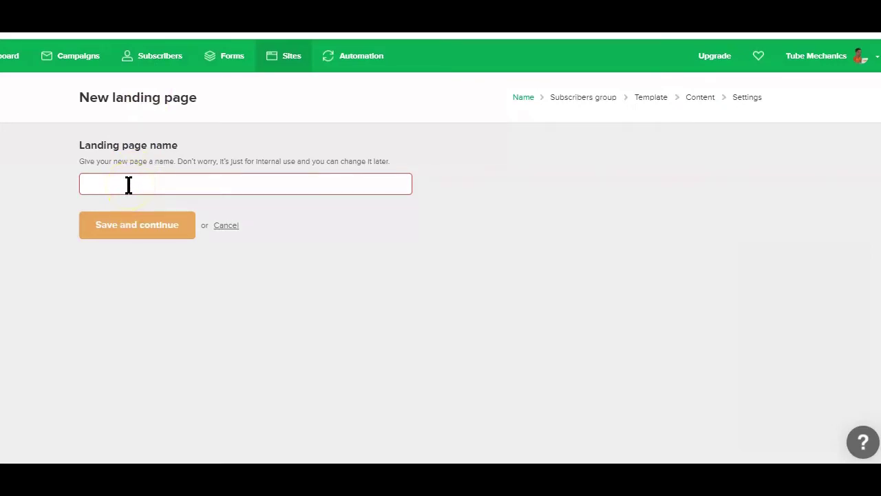
left_click(128, 184)
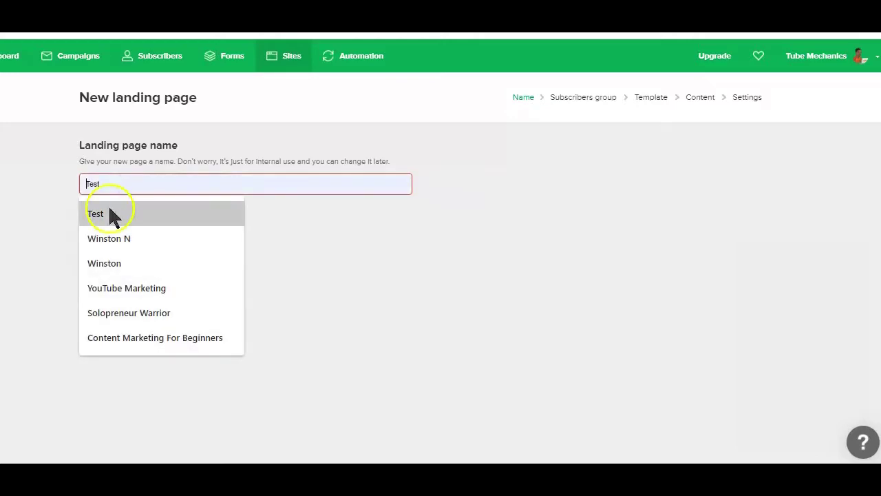
left_click(107, 205)
type("1")
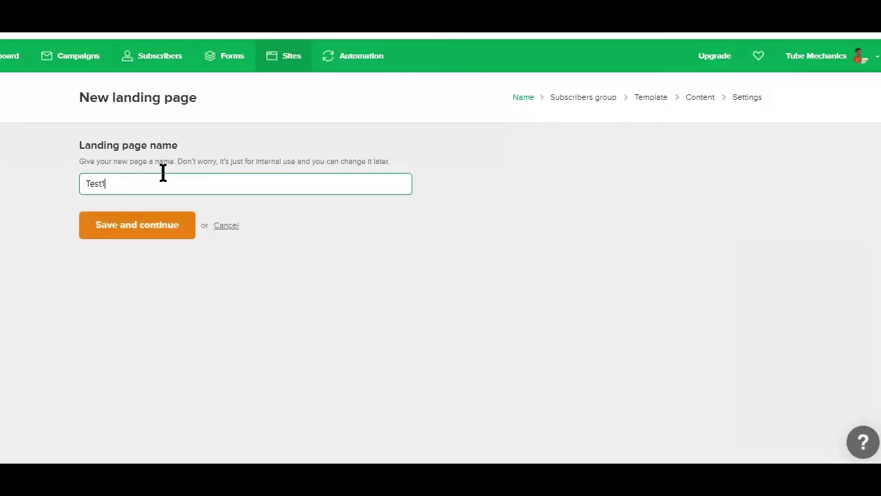
left_click(185, 56)
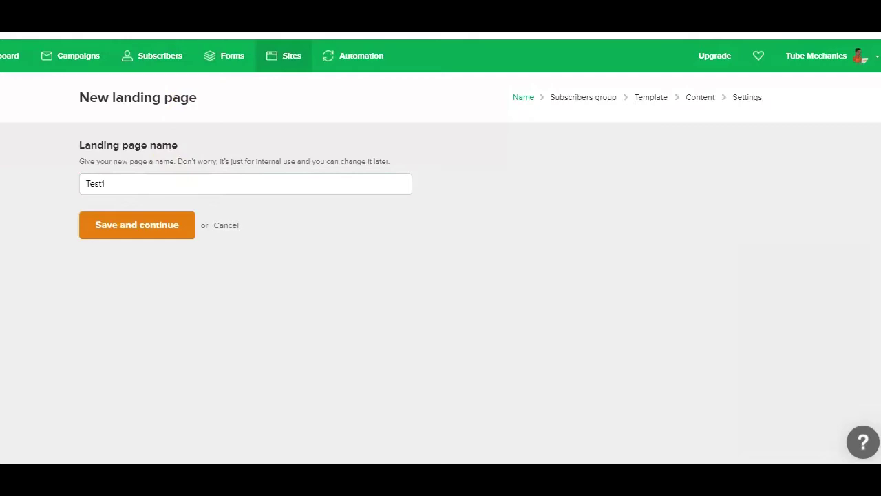
left_click(161, 231)
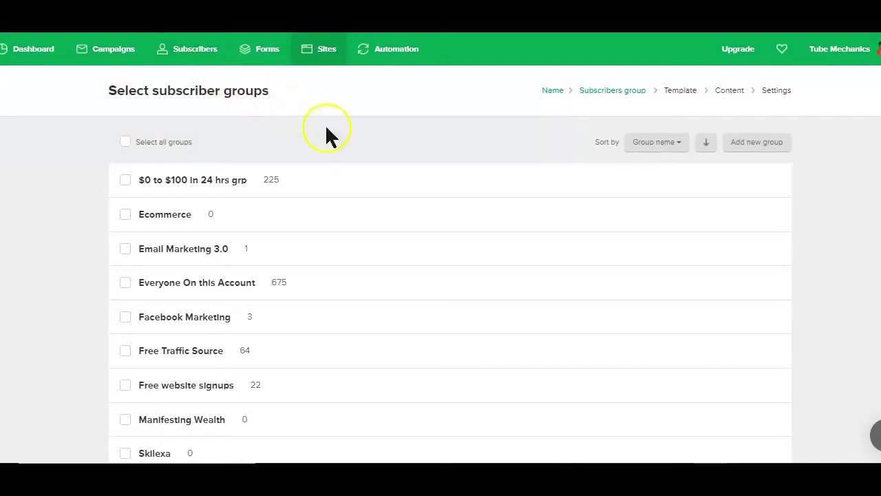
Add a new subscriber group named 'Test1'
left_click(752, 143)
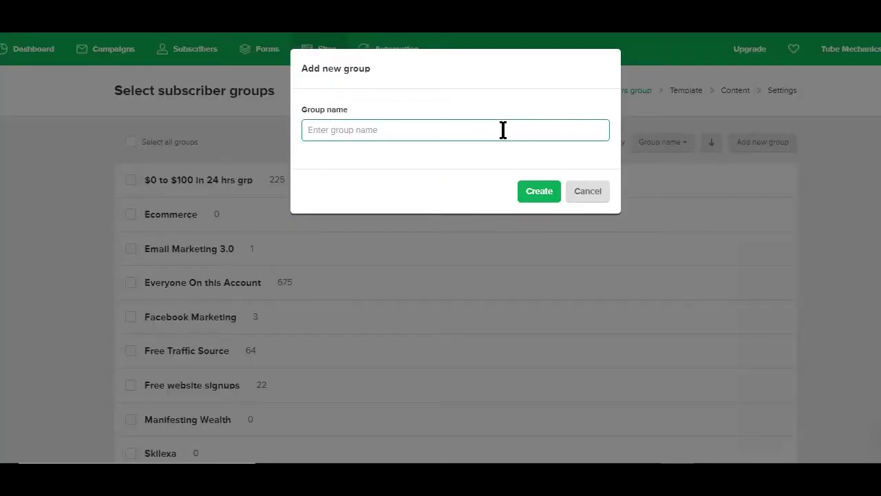
type("Test1")
left_click(539, 191)
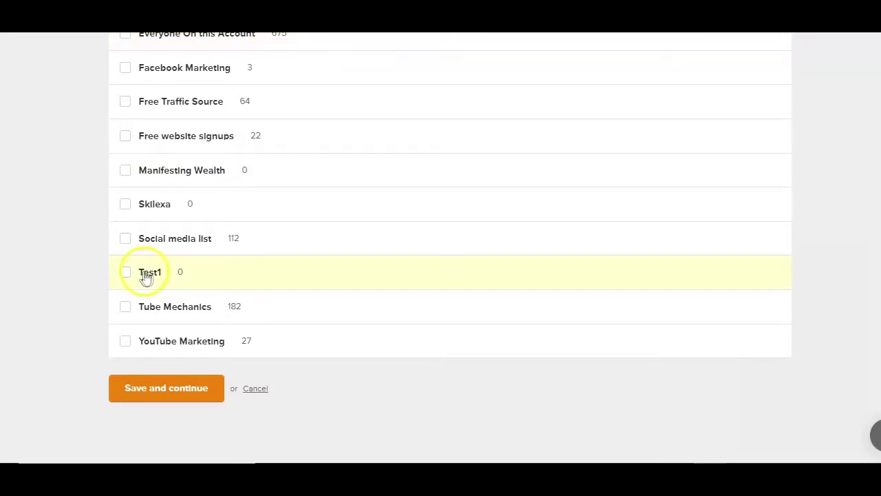
Scroll the group list to find the Test1 group before moving on to templates
scroll(186, 169, "up", 3)
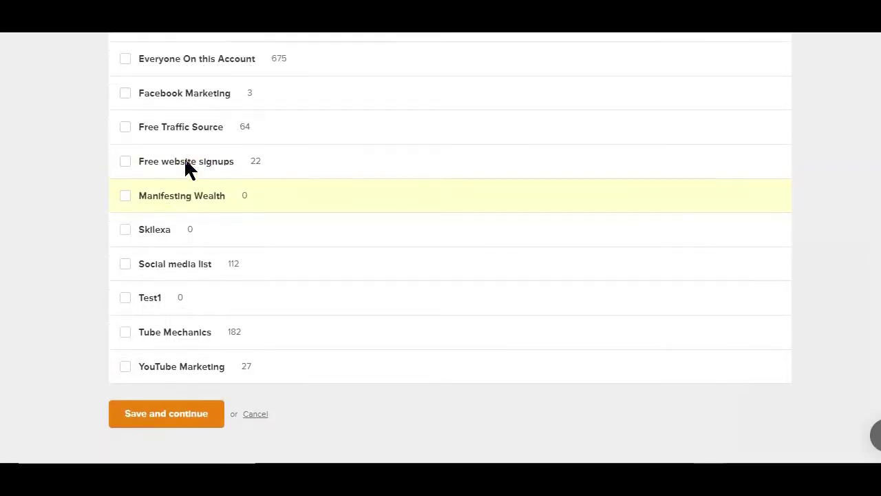
scroll(186, 169, "down", 3)
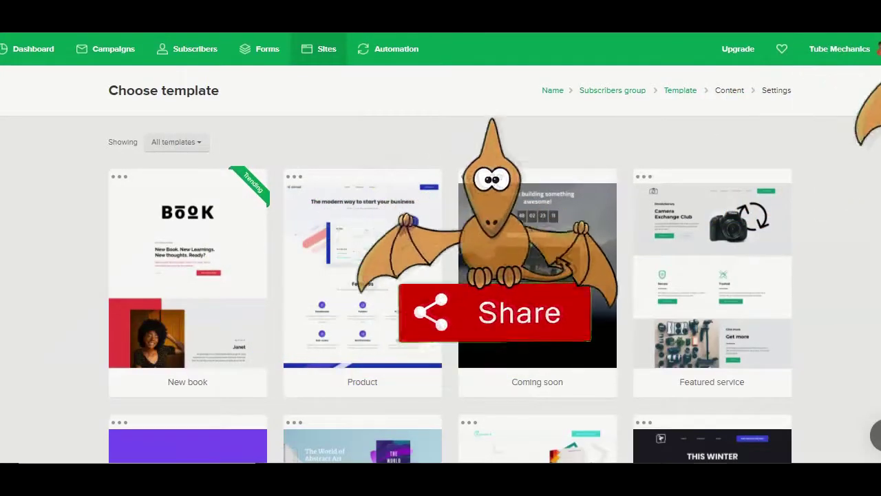
Browse the templates, including New book, Product, Coming soon and Featured service
scroll(448, 203, "down", 4)
scroll(448, 203, "down", 2)
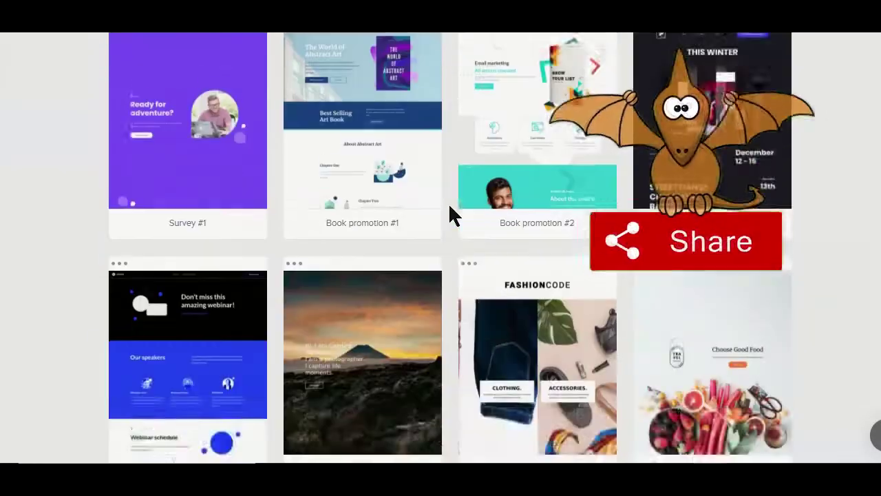
scroll(448, 202, "down", 2)
scroll(449, 205, "up", 4)
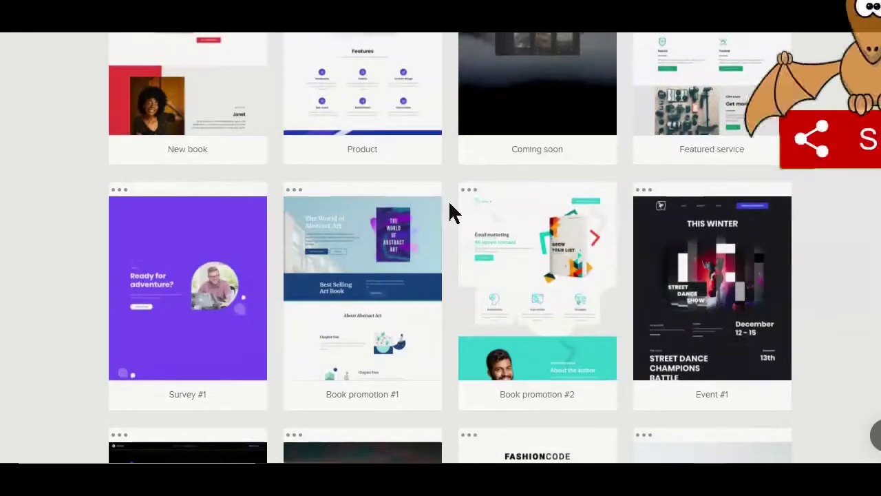
scroll(449, 205, "up", 2)
scroll(451, 212, "up", 1)
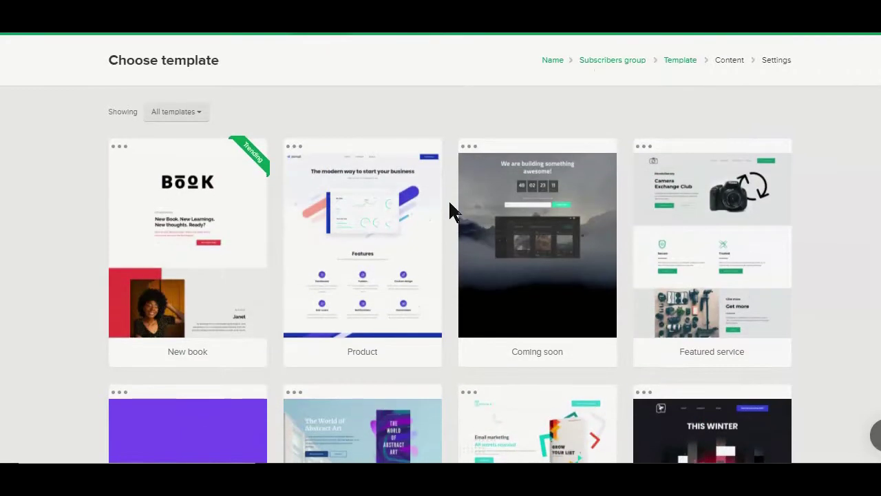
scroll(448, 199, "down", 1)
scroll(448, 199, "down", 2)
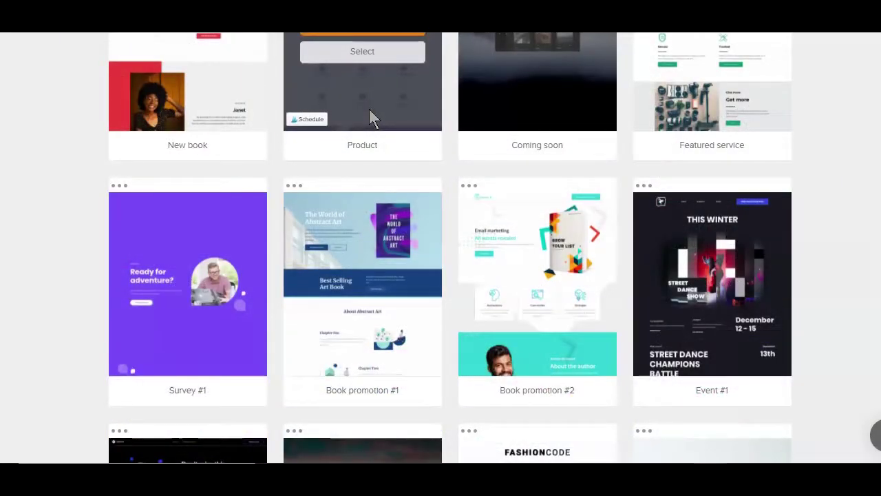
scroll(370, 110, "down", 2)
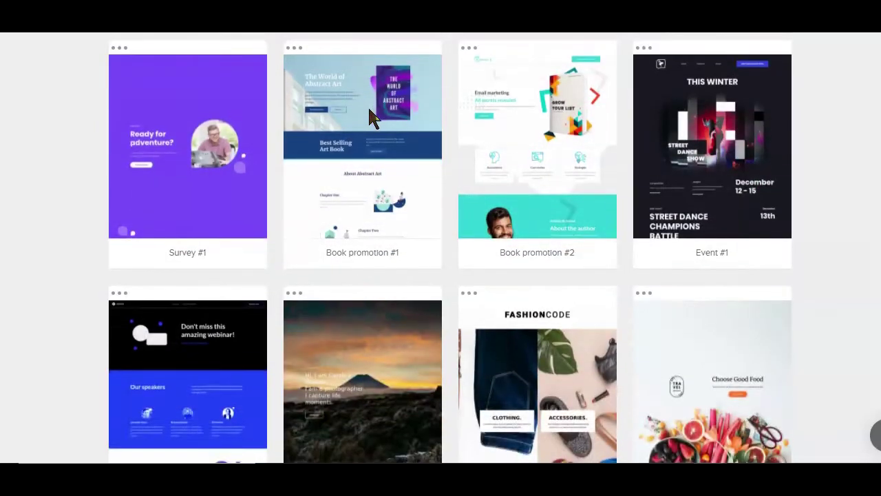
scroll(367, 115, "down", 2)
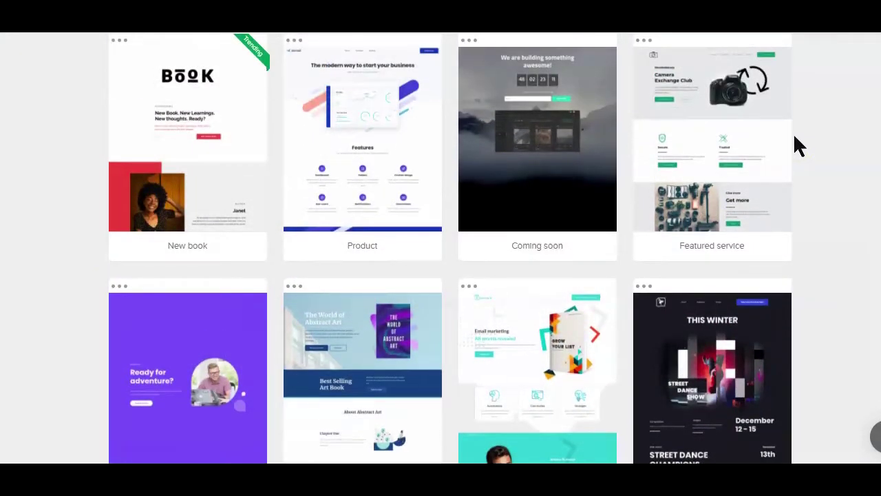
scroll(868, 141, "down", 1)
scroll(867, 141, "up", 2)
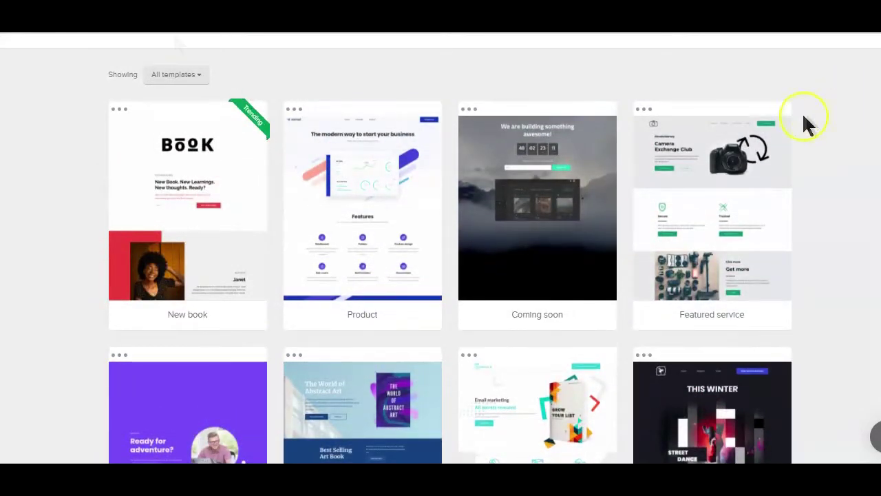
mouse_move(187, 138)
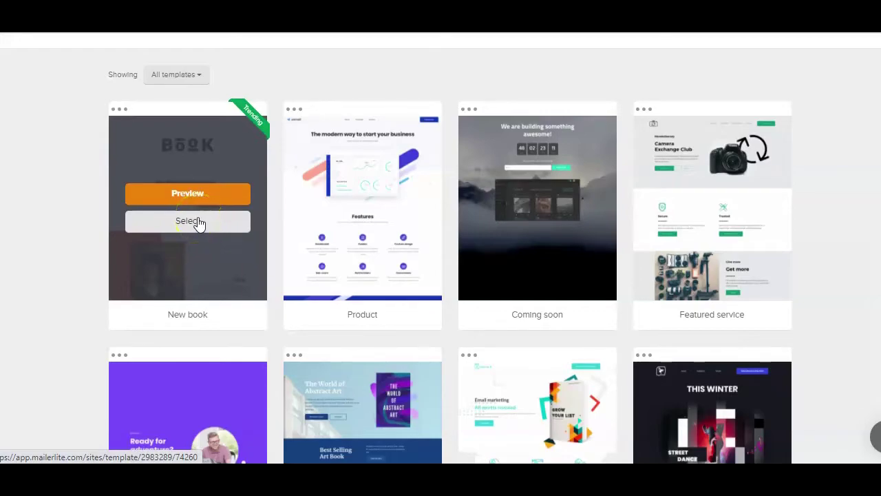
Select the New book template and scroll through its layout
left_click(198, 223)
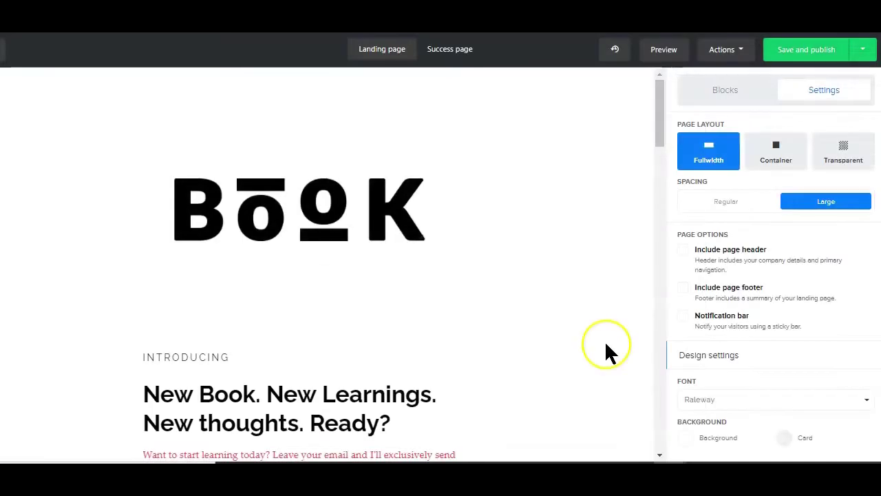
scroll(596, 330, "down", 5)
scroll(590, 315, "down", 3)
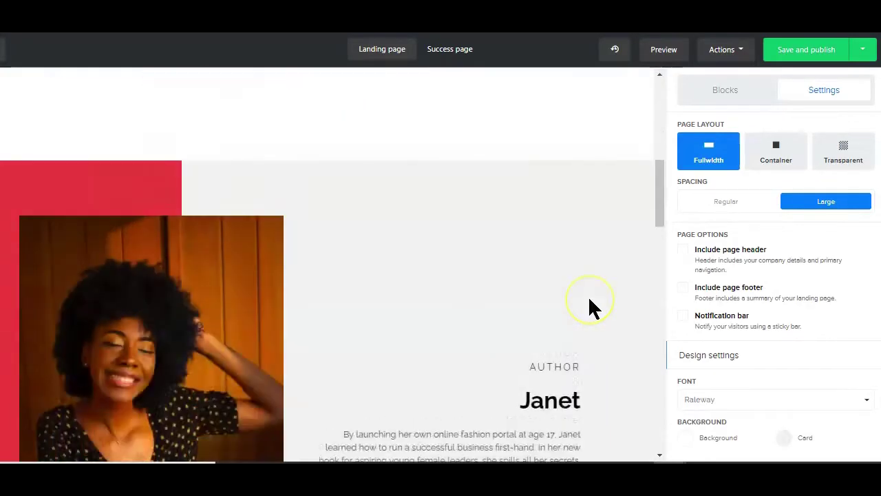
scroll(590, 308, "down", 4)
scroll(590, 308, "down", 1)
scroll(590, 307, "down", 3)
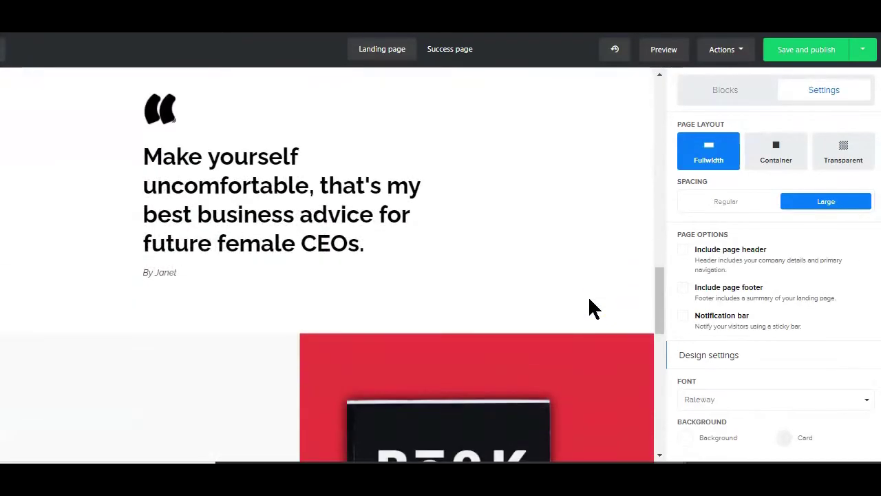
scroll(590, 308, "down", 3)
scroll(590, 308, "down", 3)
scroll(590, 308, "down", 3)
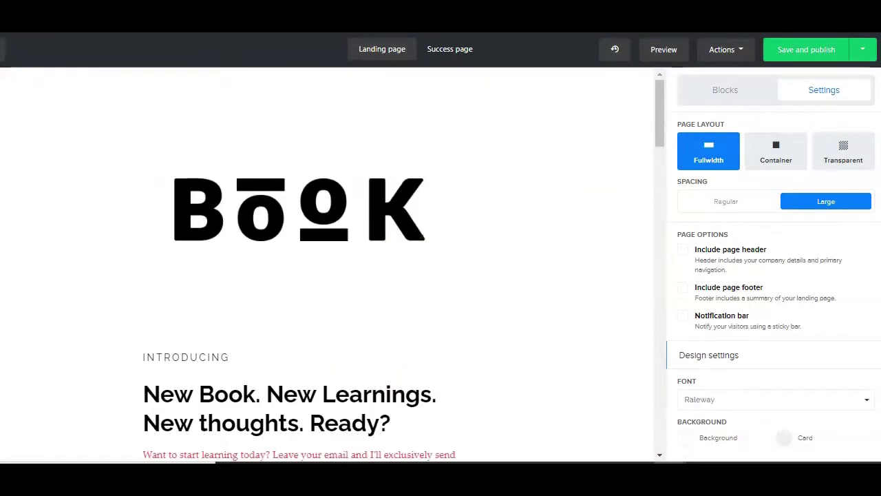
mouse_move(299, 209)
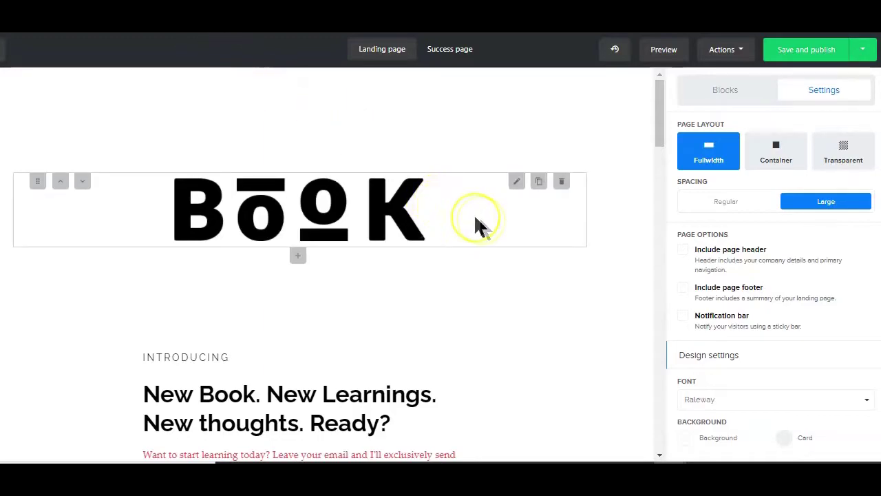
Delete the BOOK logo, New Book headline, INTRODUCING heading and email signup blocks
left_click(563, 183)
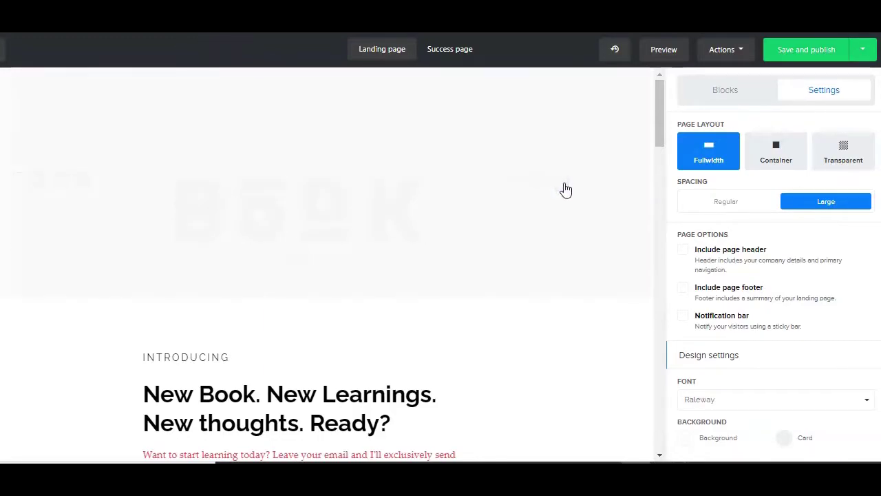
left_click(563, 137)
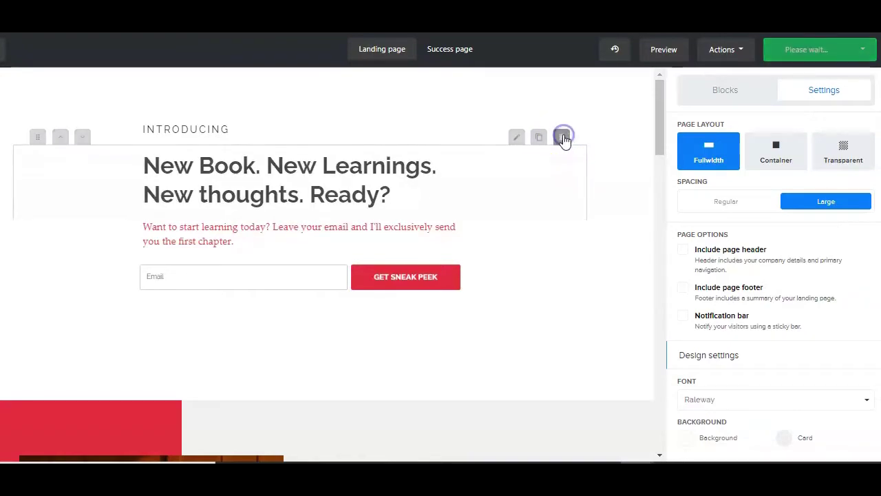
left_click(560, 127)
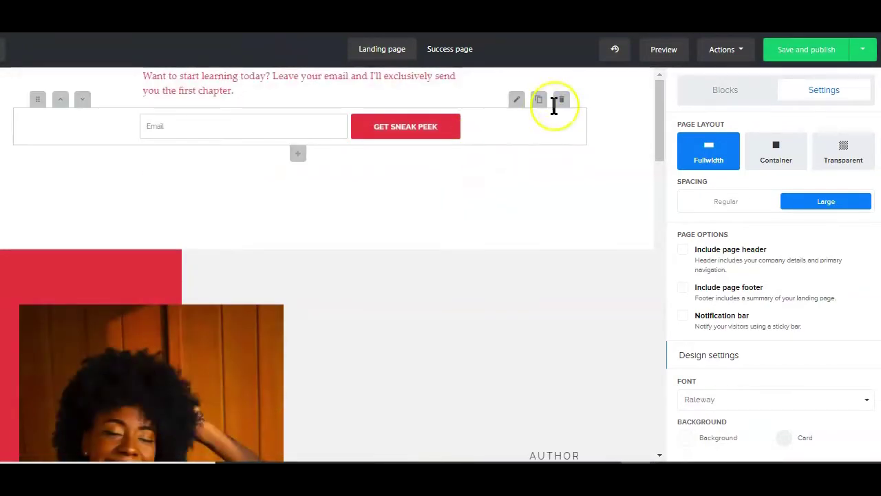
left_click(562, 100)
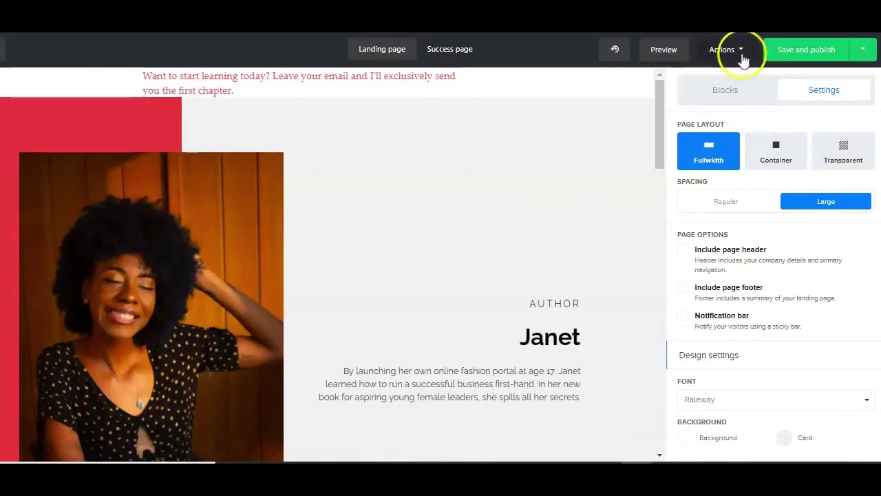
Remove all content blocks from the page, confirming with REMOVE
left_click(744, 60)
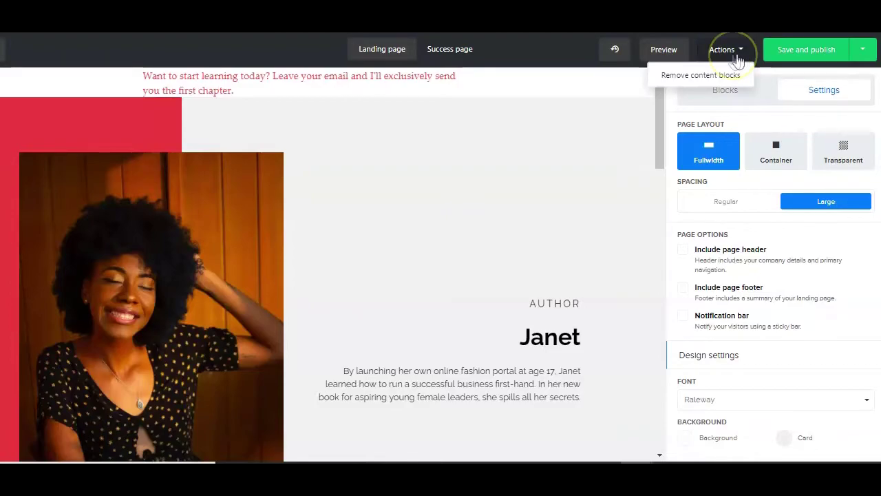
left_click(701, 76)
type("RE")
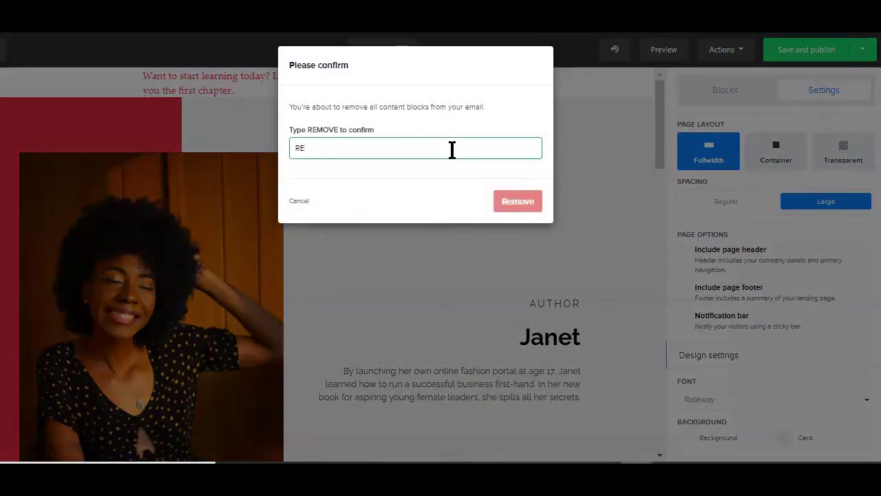
type("MOVE")
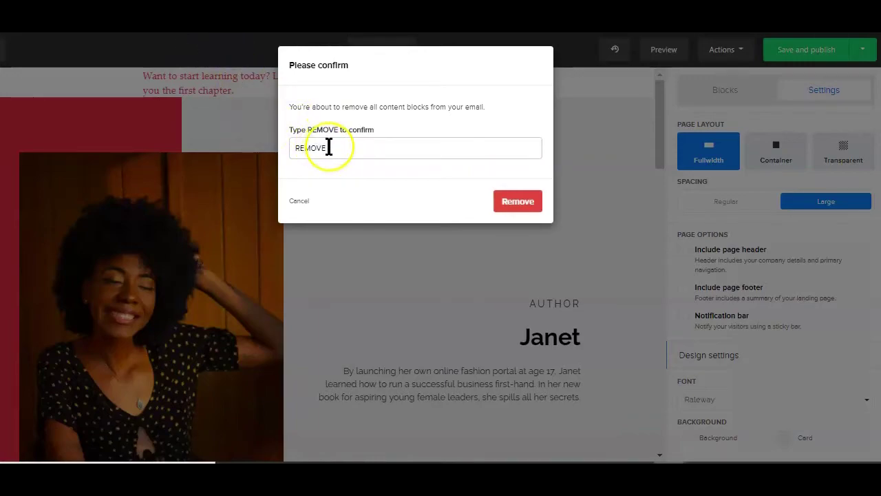
left_click_drag(329, 147, 295, 148)
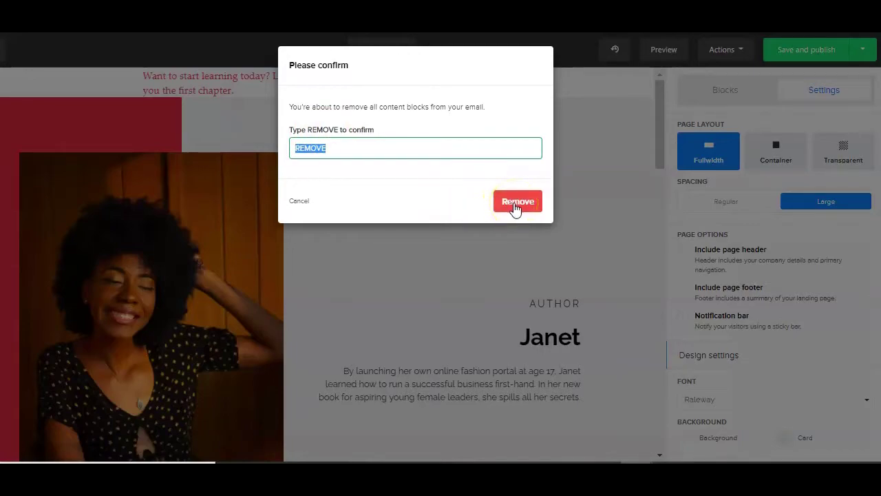
left_click(517, 202)
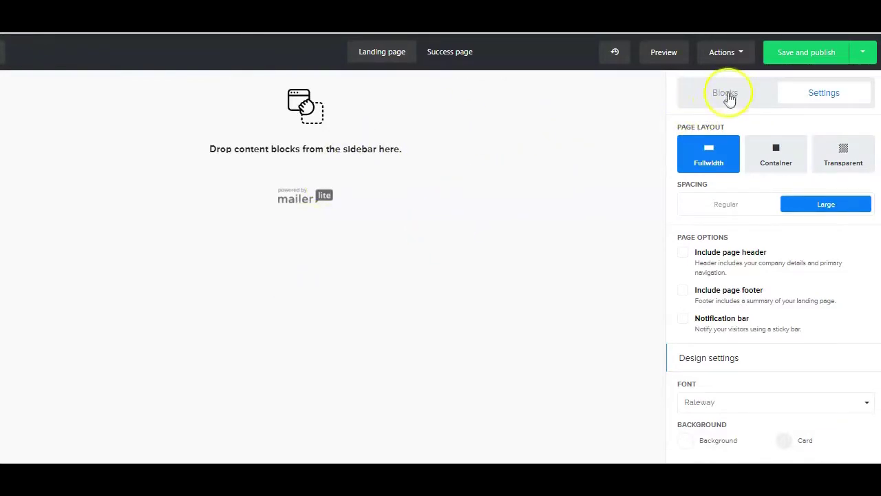
Enlarge the checklist headline's Heading 1 font size from 42 to 49
left_click(726, 95)
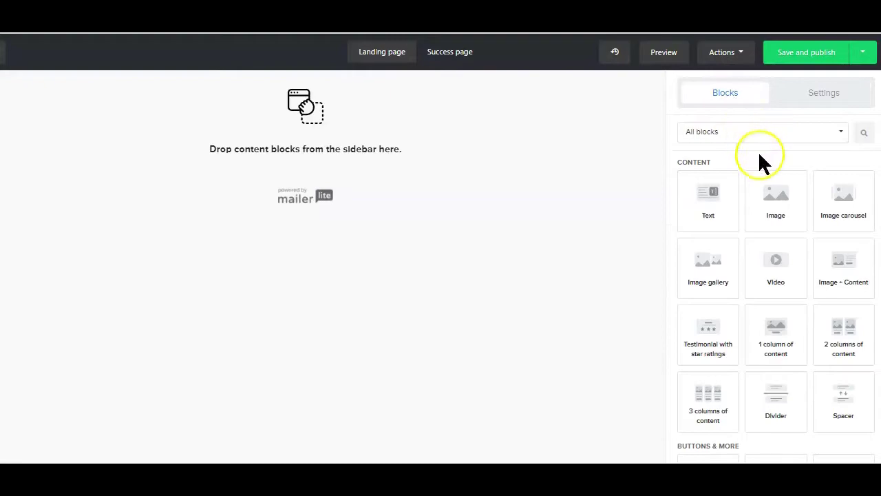
scroll(777, 198, "down", 1)
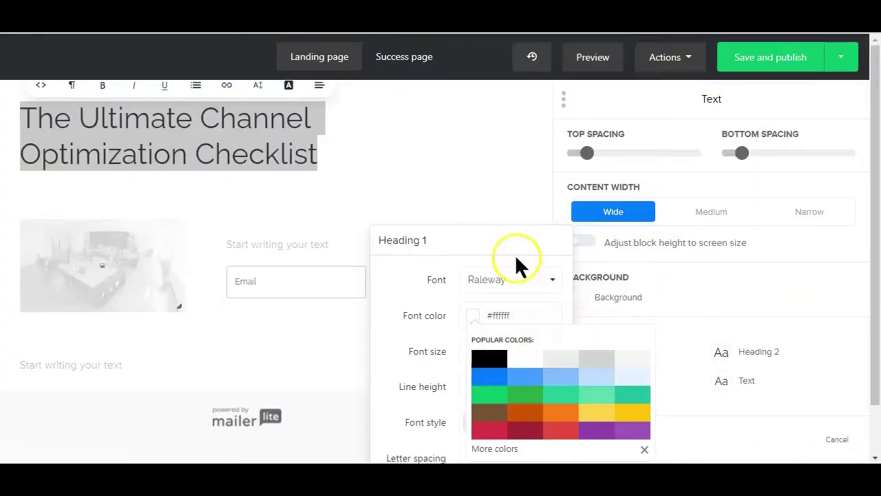
left_click(515, 252)
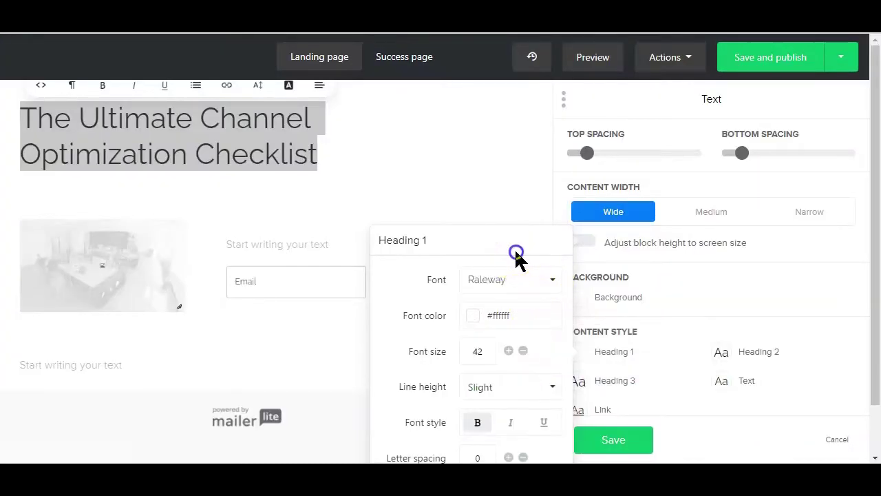
left_click(510, 352)
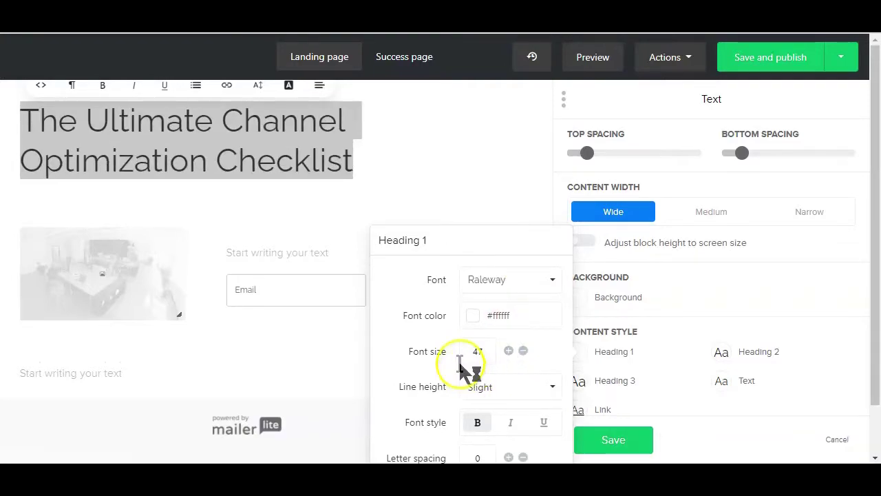
left_click(509, 351)
left_click(509, 352)
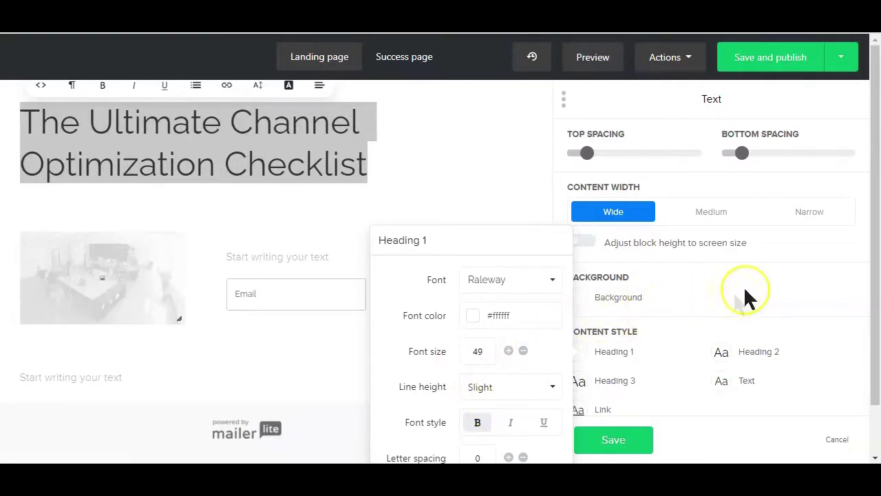
left_click(746, 288)
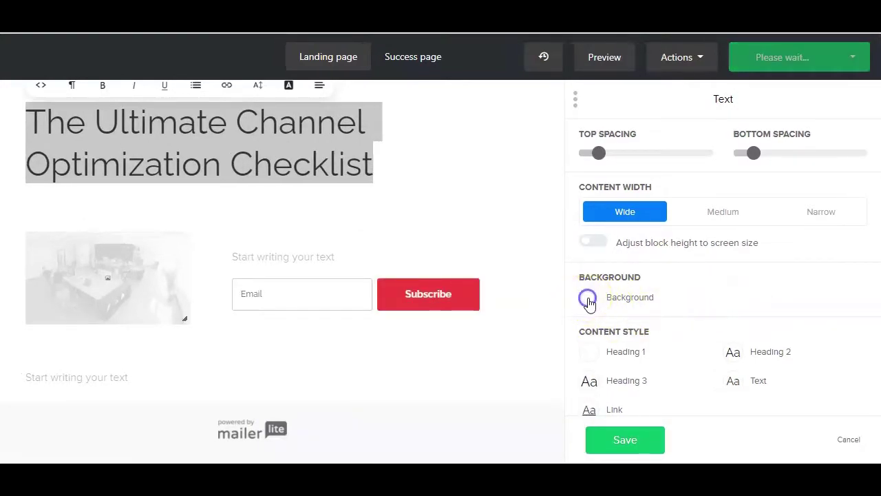
Change the heading block's background from white to red #e00000
left_click(590, 304)
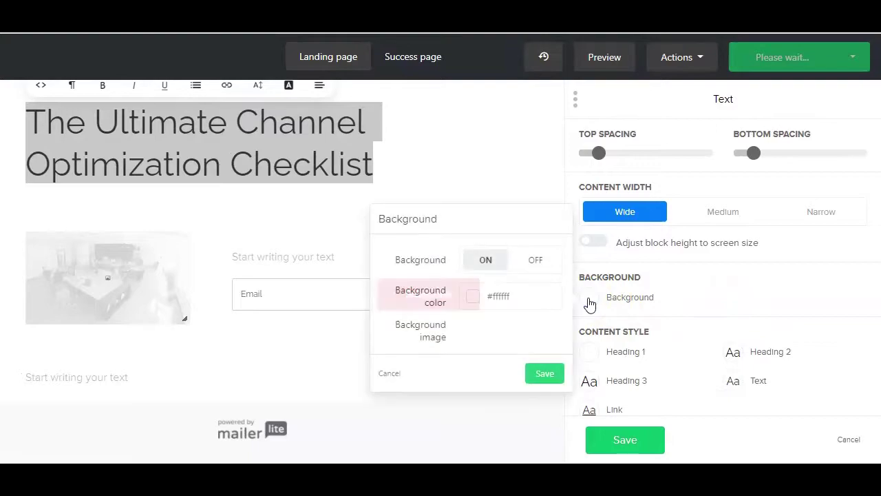
left_click(474, 297)
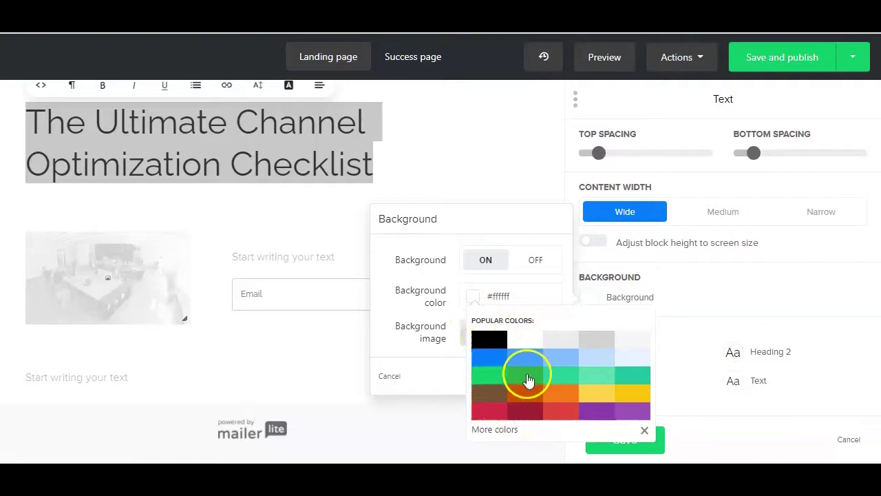
double_click(489, 295)
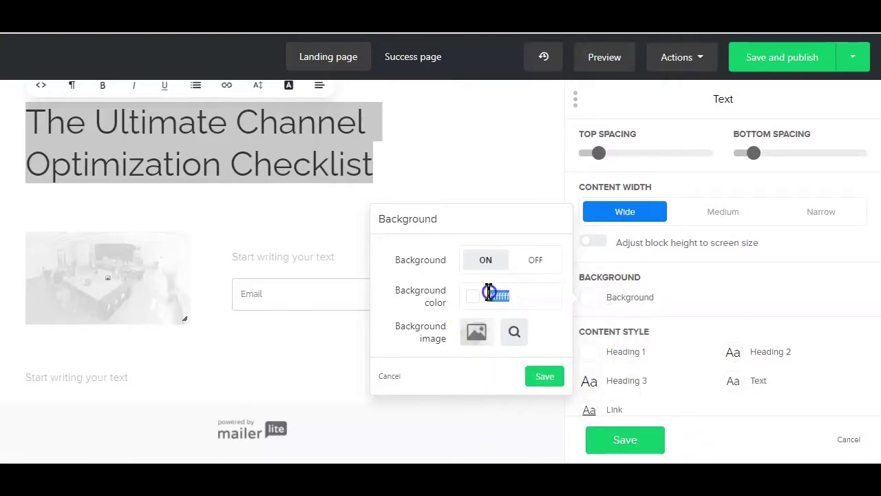
left_click(494, 296)
type("#e")
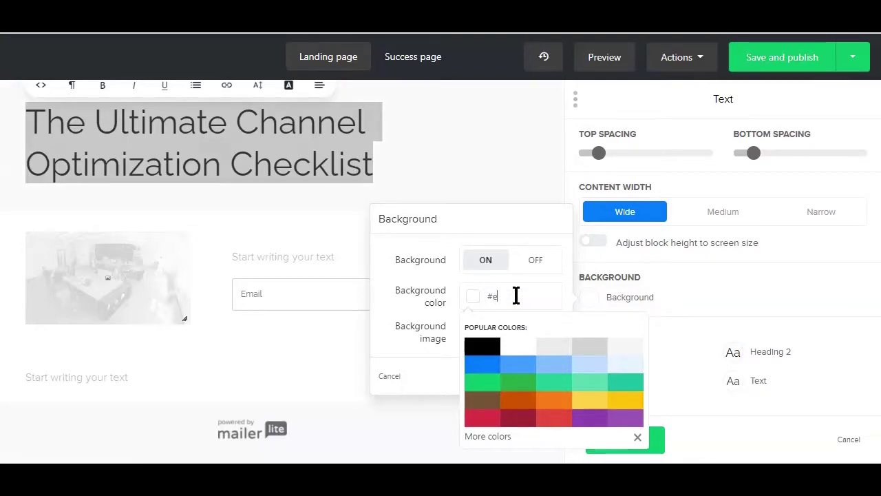
type("00000")
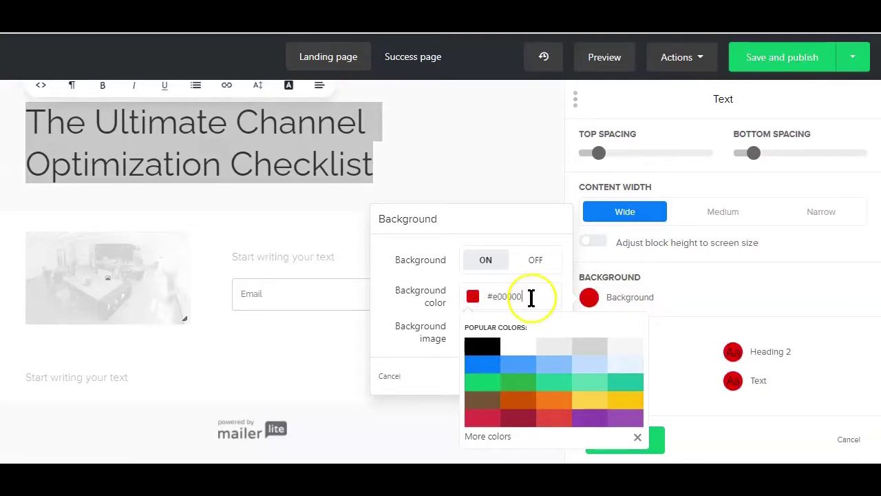
key("Return")
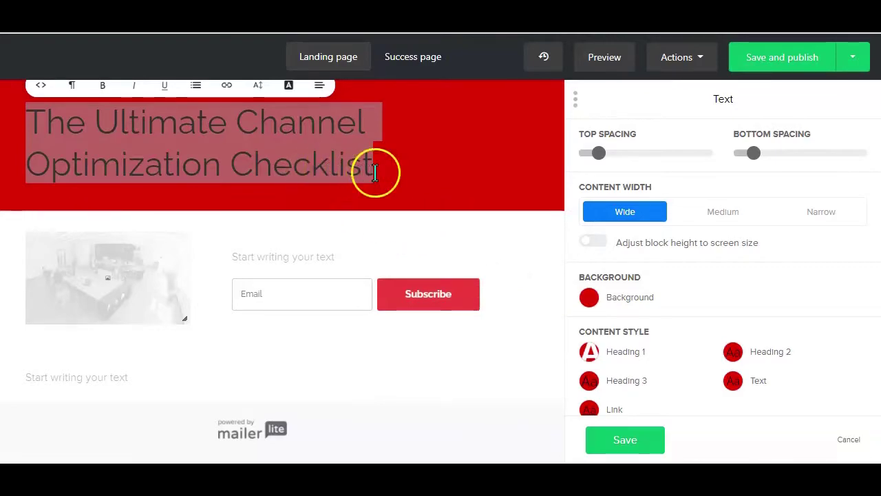
Make the Heading 1 style bold and set its font to Poppins
left_click(590, 353)
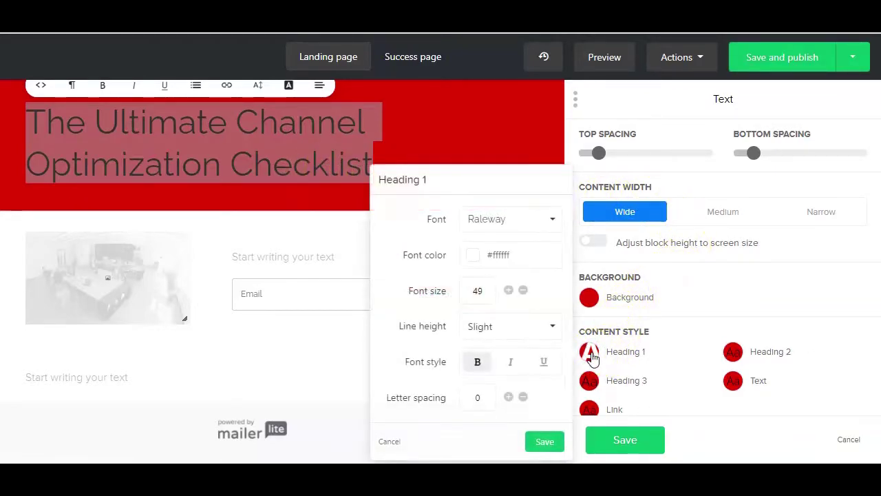
left_click(478, 366)
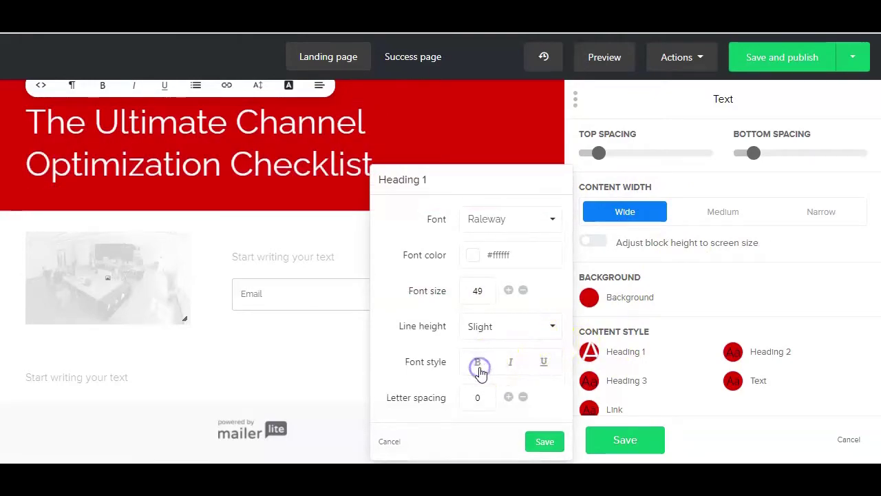
left_click(479, 368)
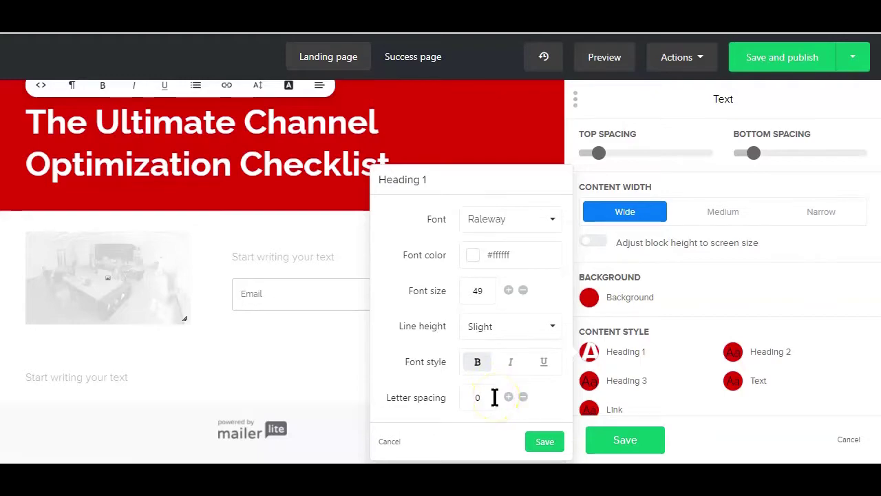
left_click(544, 233)
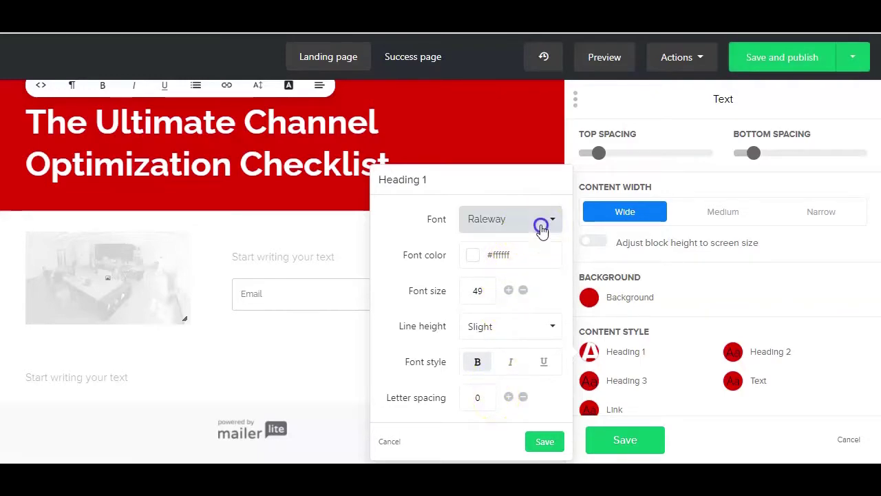
scroll(511, 329, "down", 2)
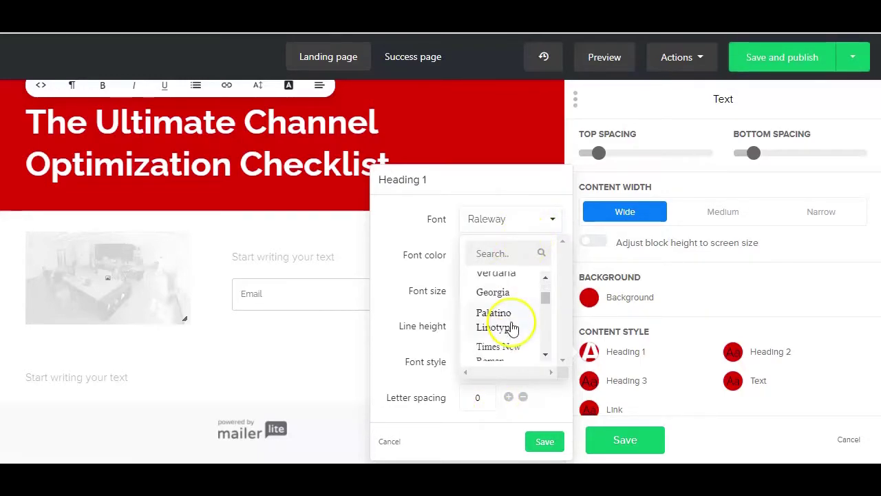
scroll(512, 329, "down", 1)
scroll(513, 327, "down", 2)
scroll(513, 327, "down", 2)
scroll(513, 327, "down", 1)
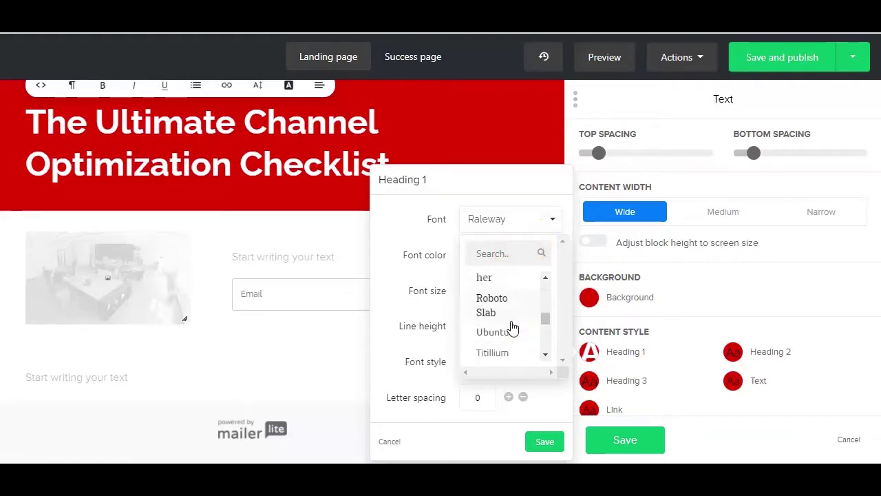
scroll(513, 327, "down", 2)
scroll(513, 327, "down", 2)
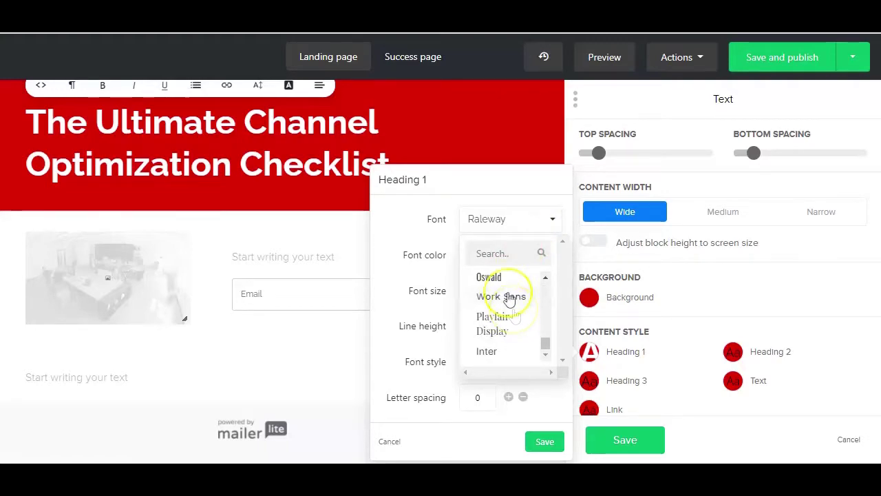
scroll(508, 282, "up", 2)
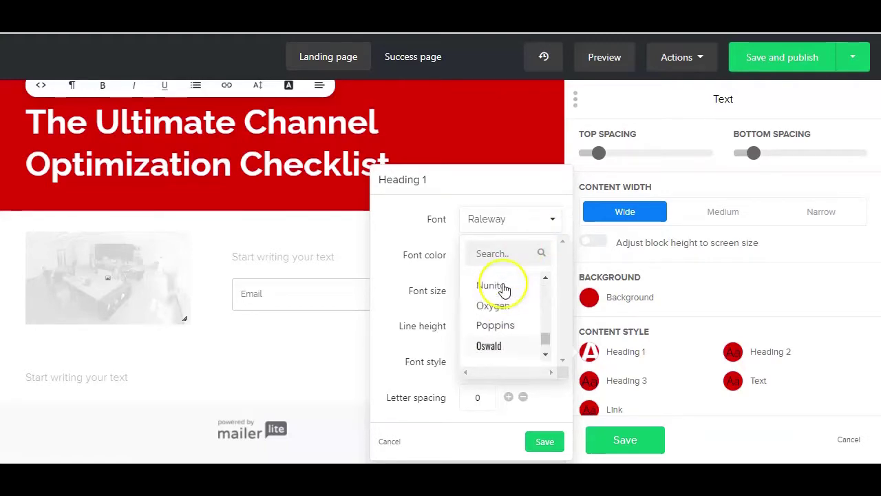
left_click(504, 326)
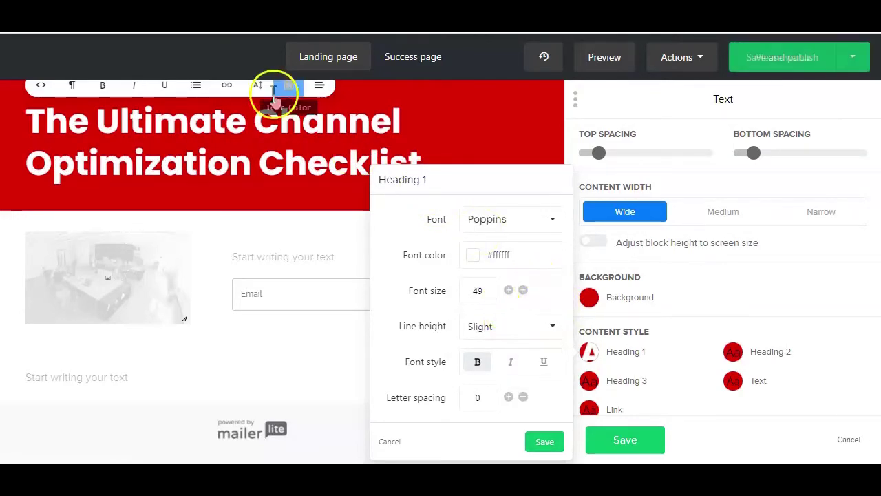
Set the headline text size to 30px
left_click(258, 85)
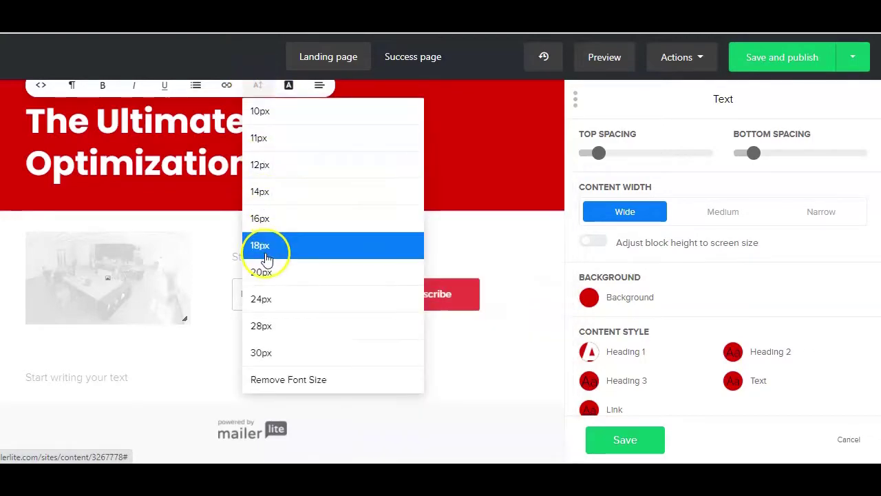
left_click(263, 352)
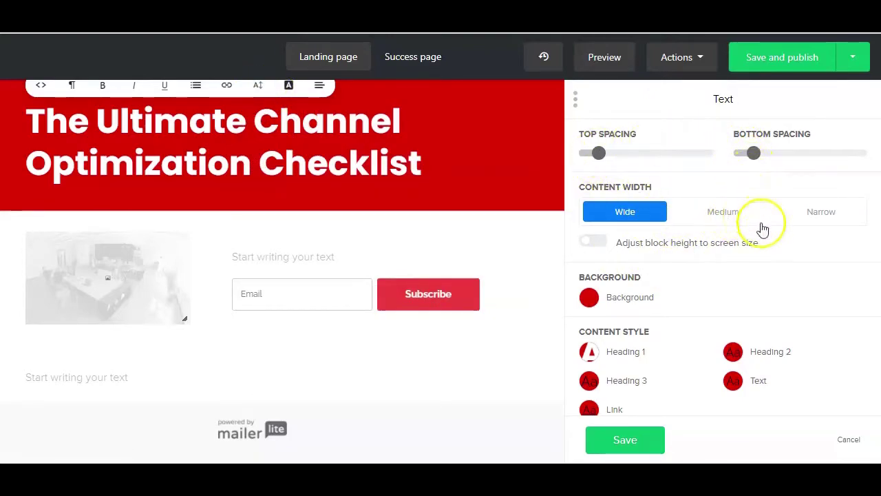
scroll(698, 326, "down", 2)
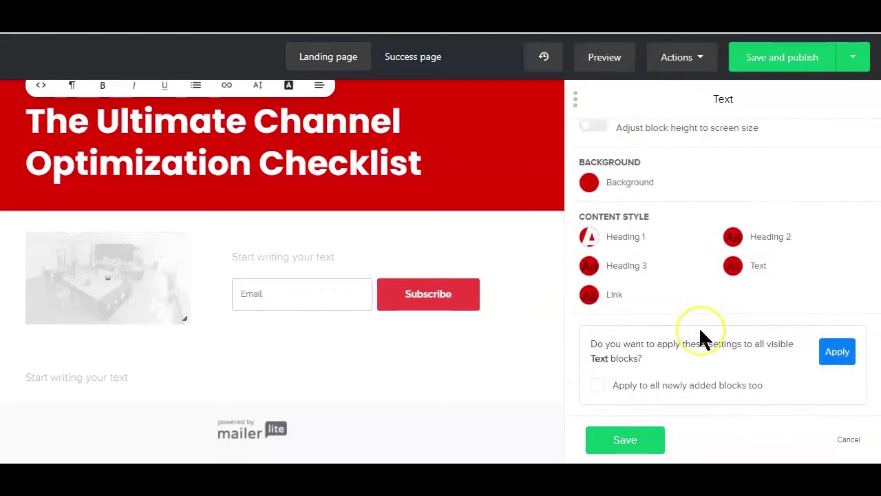
scroll(698, 327, "up", 1)
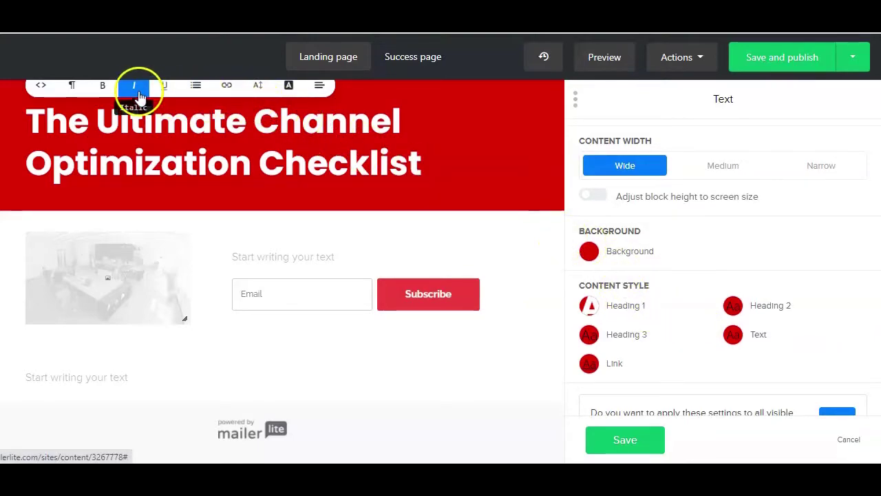
left_click(147, 165)
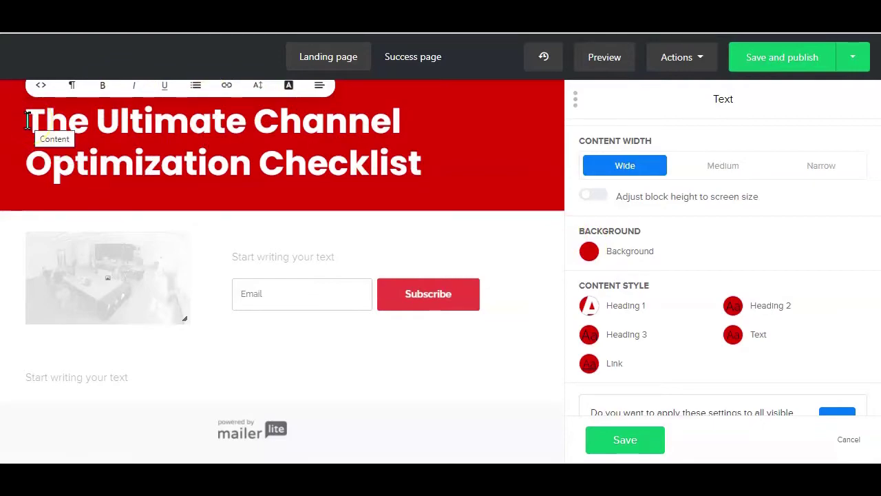
Center-align the whole checklist headline on the red banner, leaving its size unchanged
left_click_drag(27, 120, 426, 169)
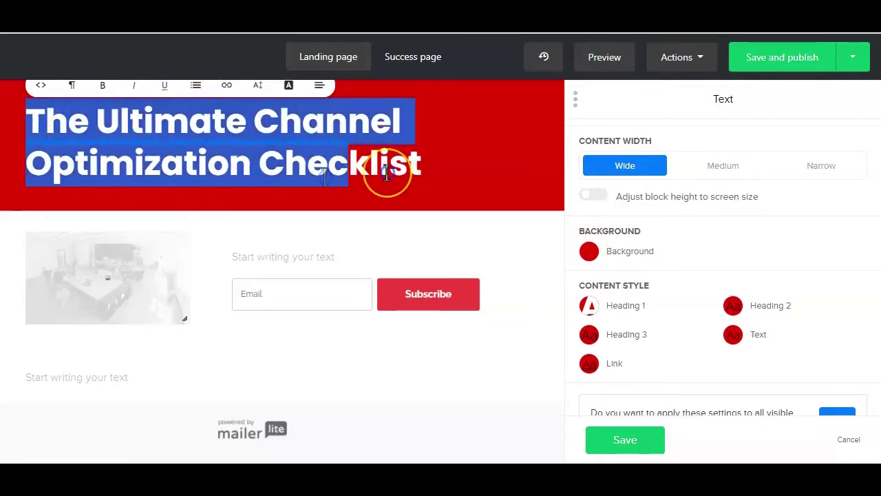
left_click(318, 88)
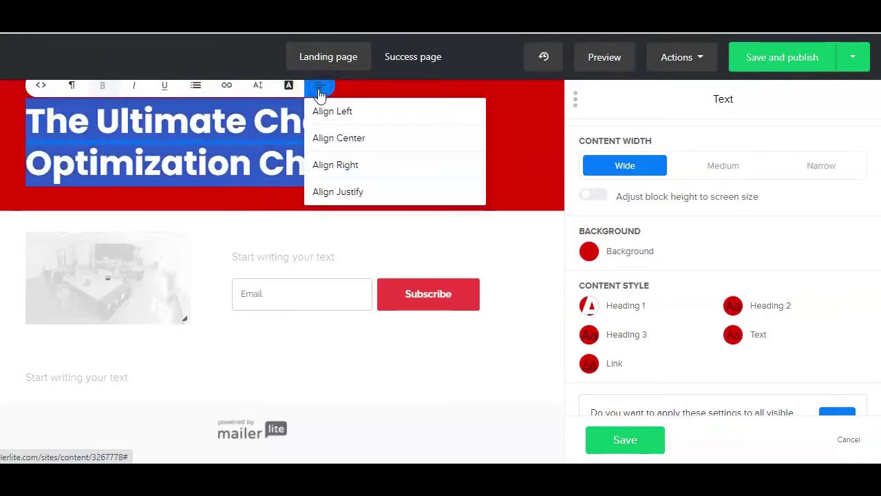
left_click(321, 141)
left_click(319, 152)
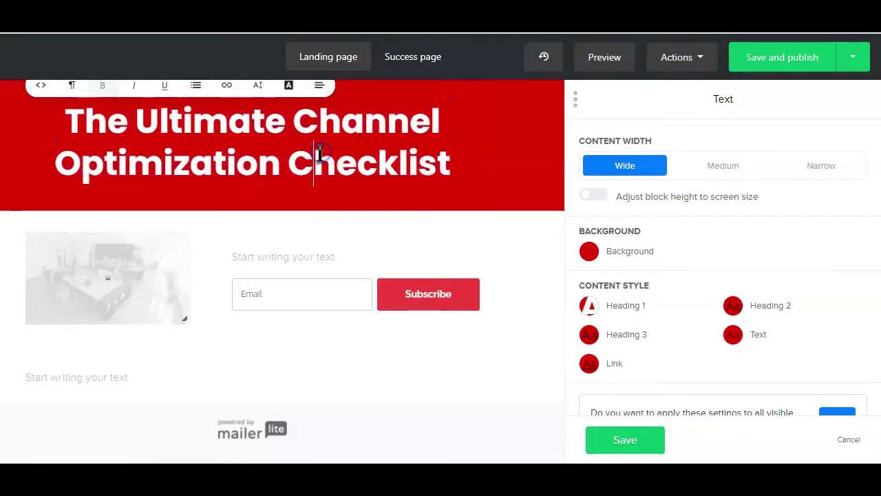
left_click(256, 85)
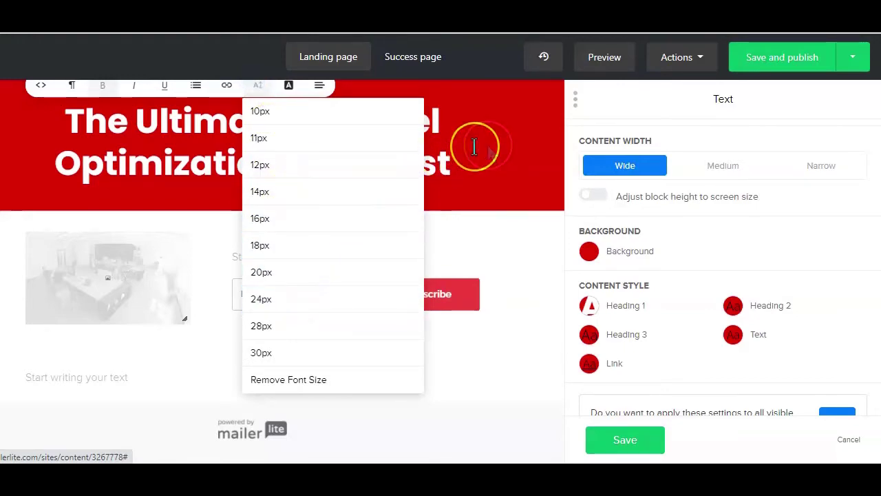
left_click(521, 147)
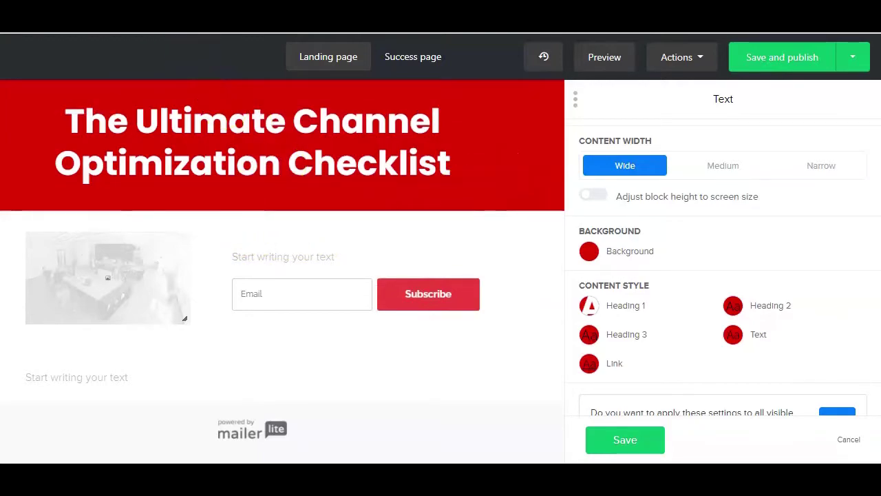
Replace the placeholder photo with the checklist cover image from the File manager
left_click(315, 213)
left_click(679, 171)
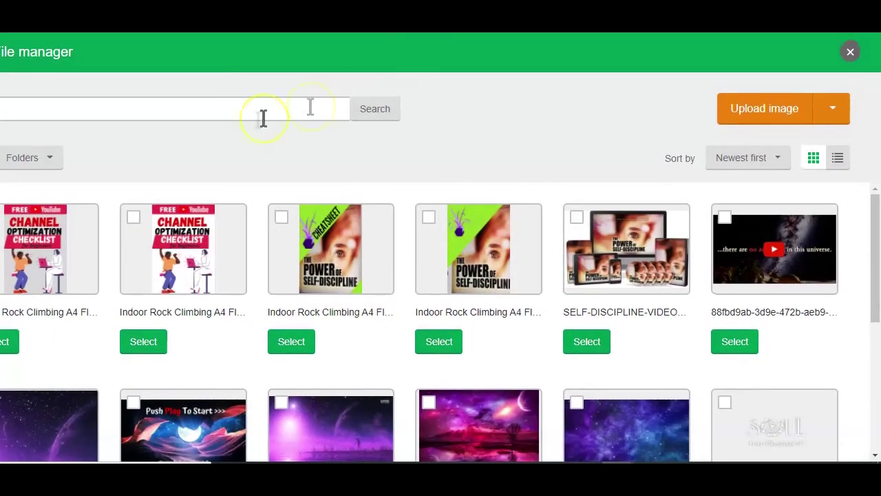
left_click(133, 217)
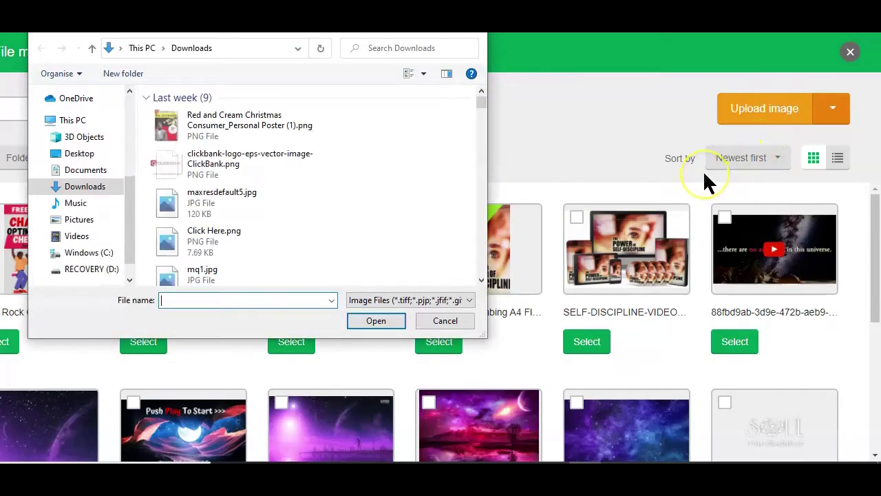
key("Escape")
left_click(157, 348)
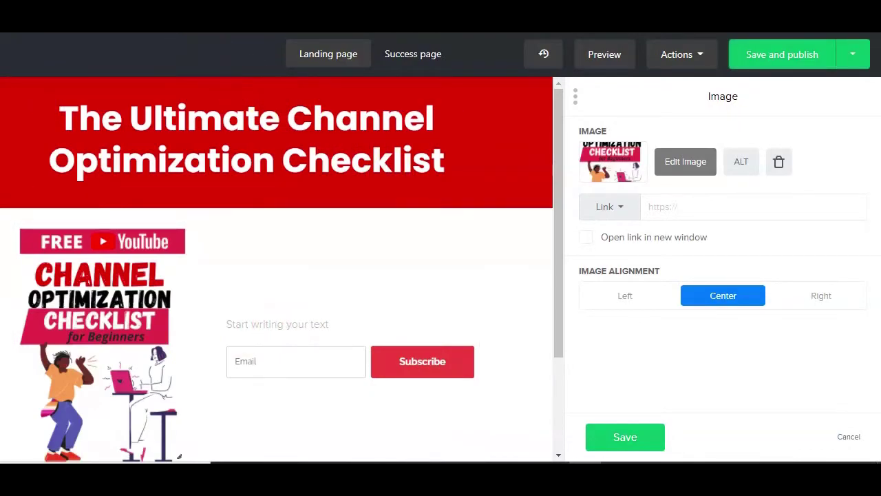
Save the image block, add numbered lines 2 and 3, and remove the extra blank line
left_click(625, 437)
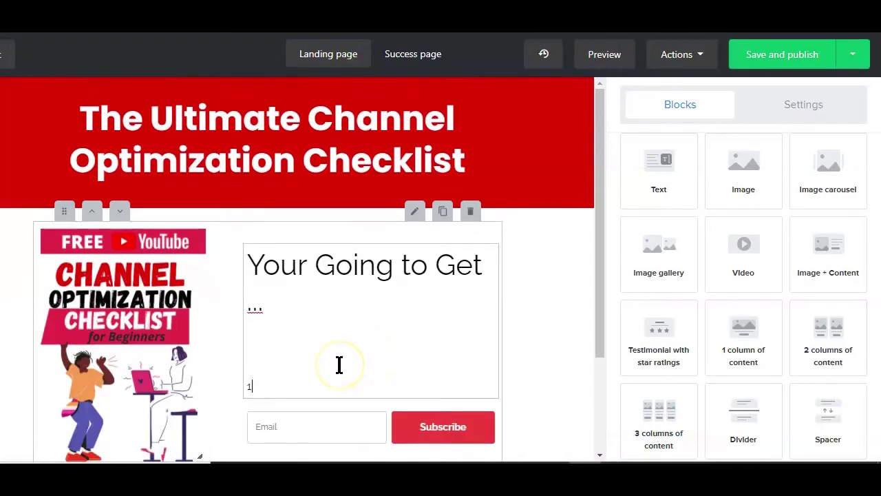
key("Return")
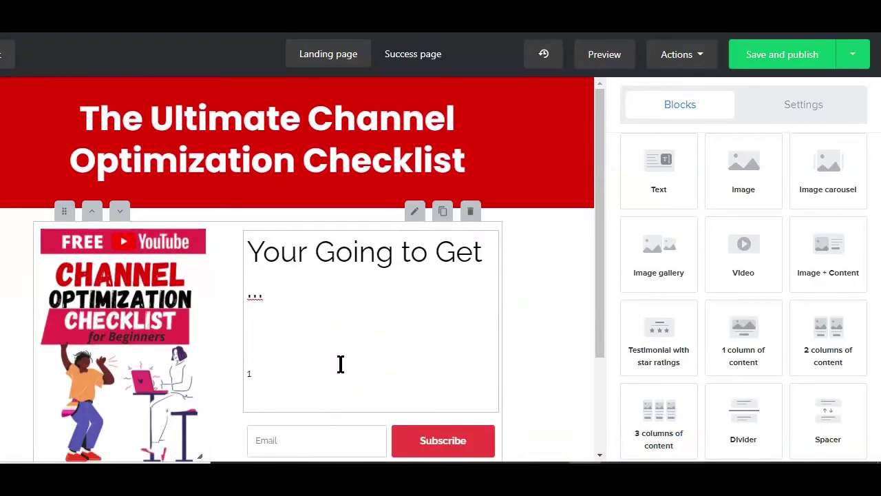
type("2")
key("Return")
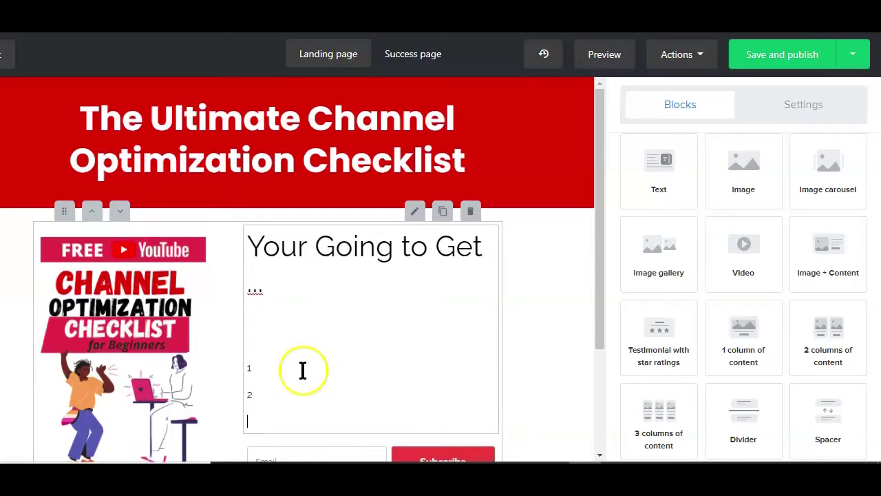
type("3")
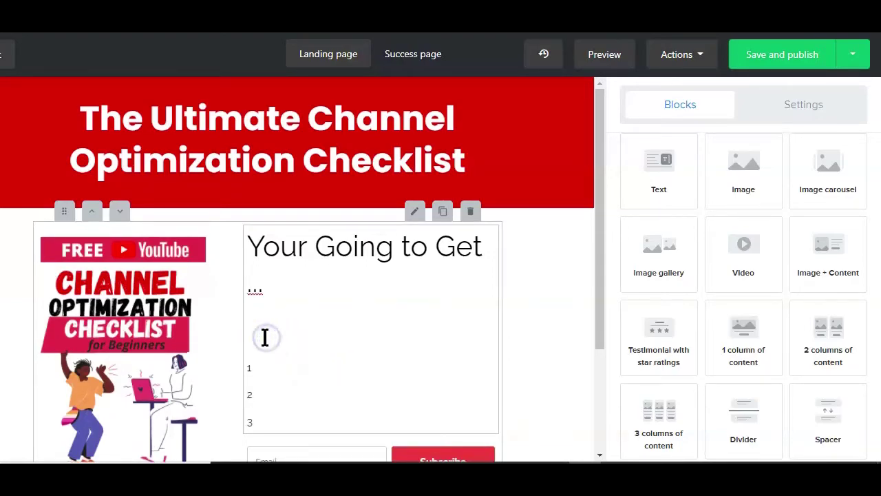
key("BackSpace")
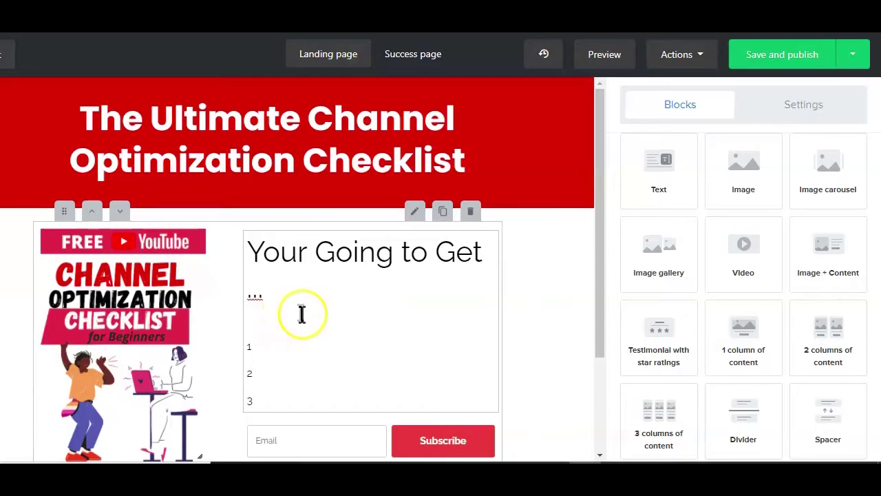
Make the tttttttt line a heading and shrink the checkmark image beside it
left_click(251, 213)
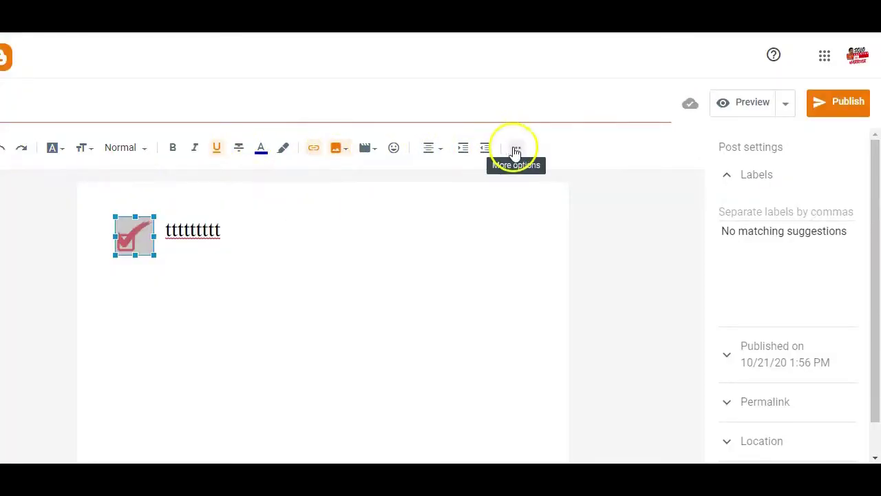
left_click(517, 149)
left_click(423, 217)
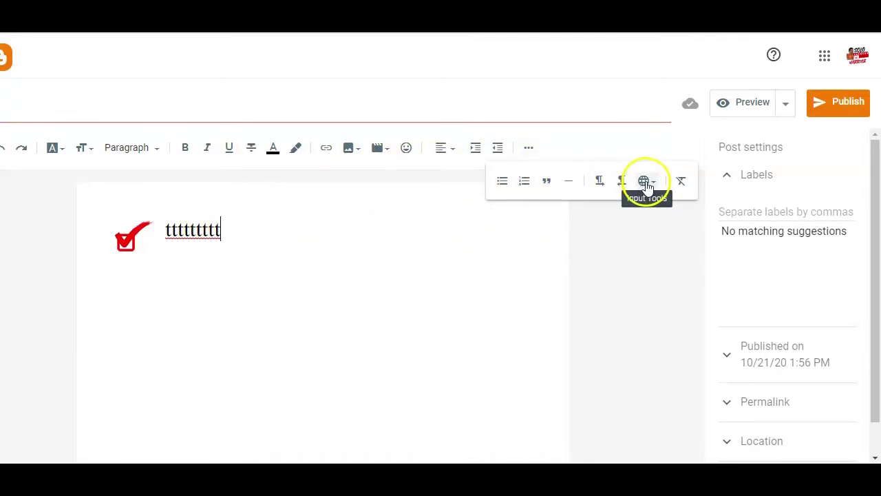
left_click(157, 149)
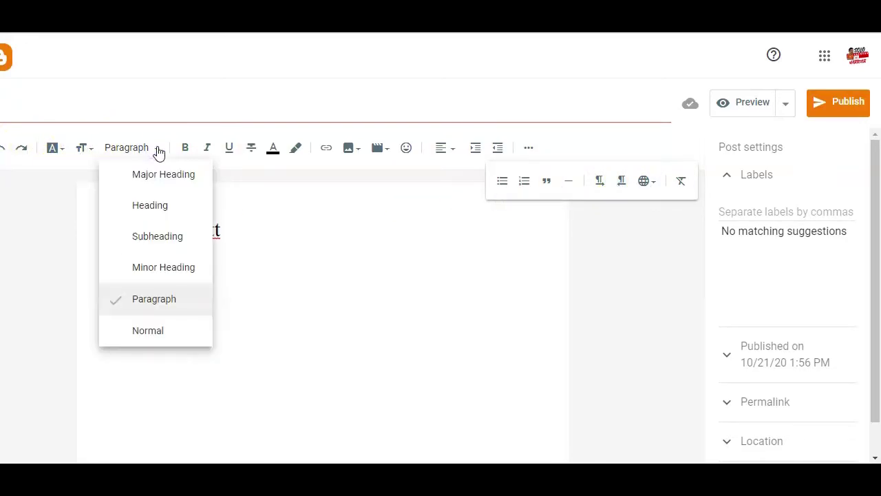
left_click(154, 172)
left_click(13, 147)
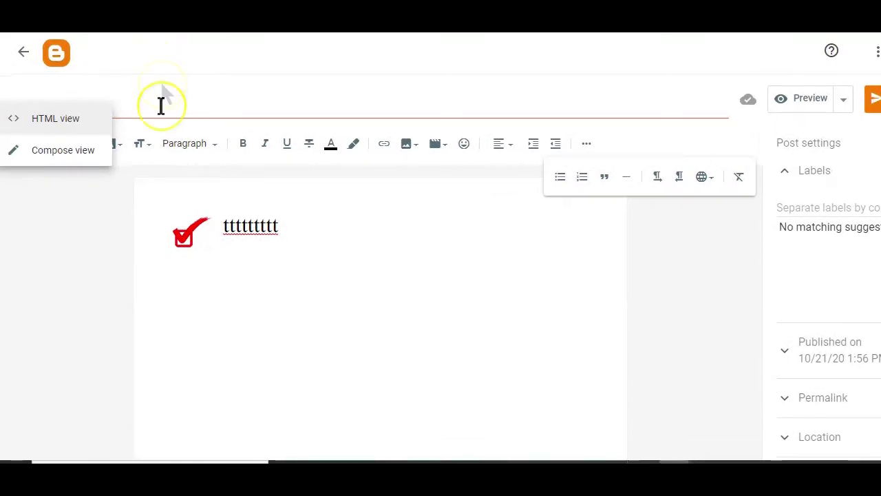
left_click(241, 277)
left_click(181, 241)
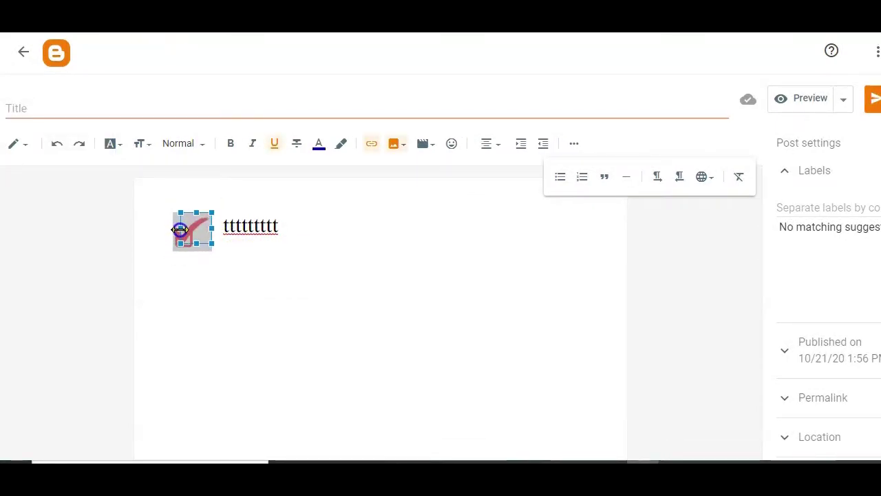
left_click_drag(180, 230, 281, 233)
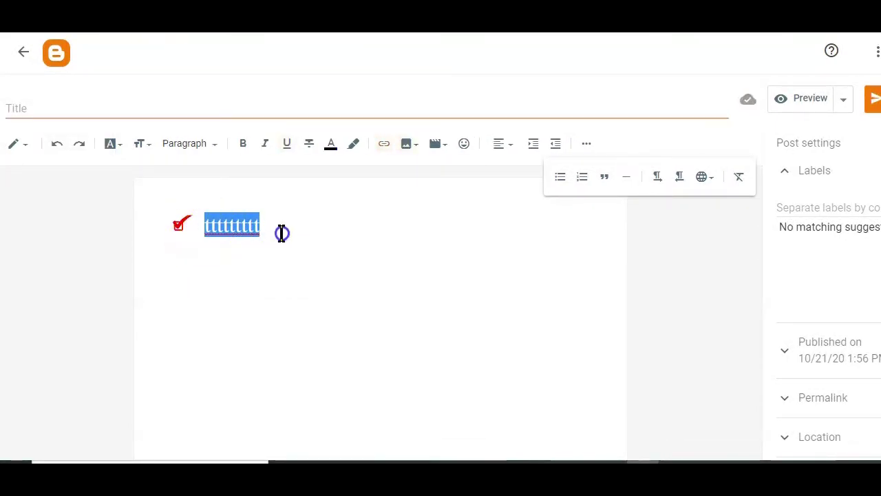
Switch the Blogger post to HTML view and copy all its source code
left_click(270, 287)
left_click(15, 145)
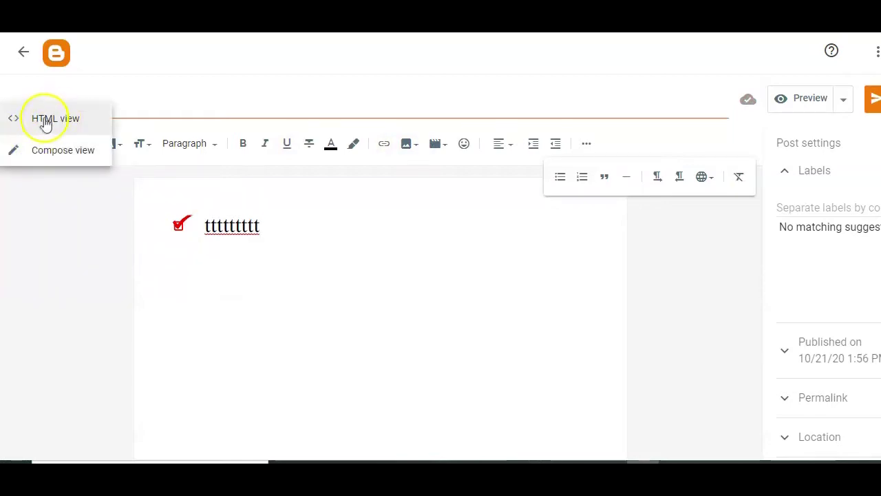
left_click(45, 122)
left_click_drag(689, 207, 42, 168)
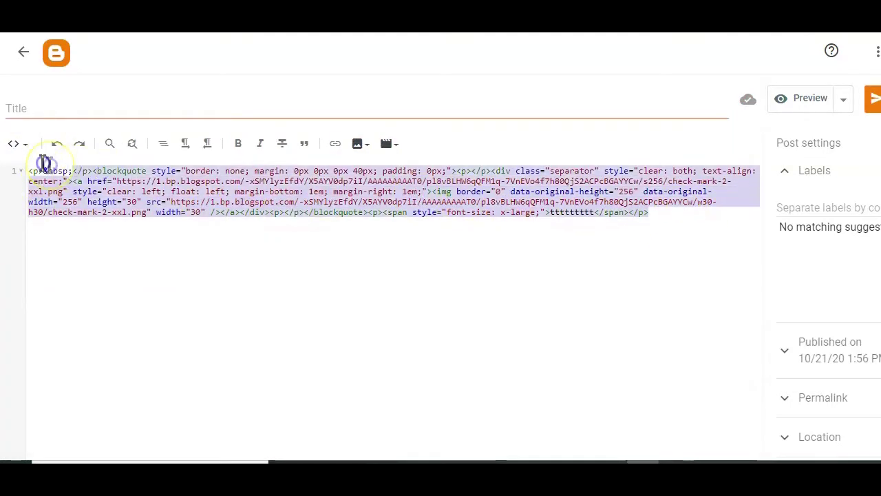
right_click(107, 181)
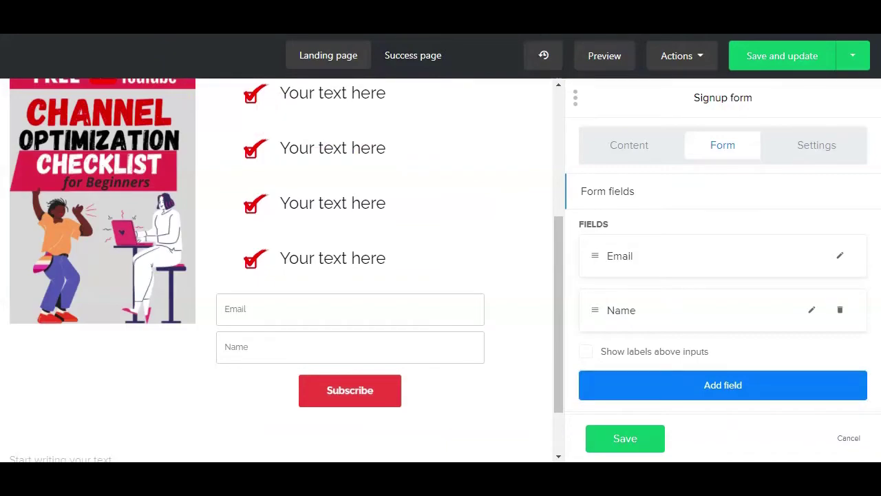
Relabel the signup form button 'Sign up' and save the form
type("Subscr")
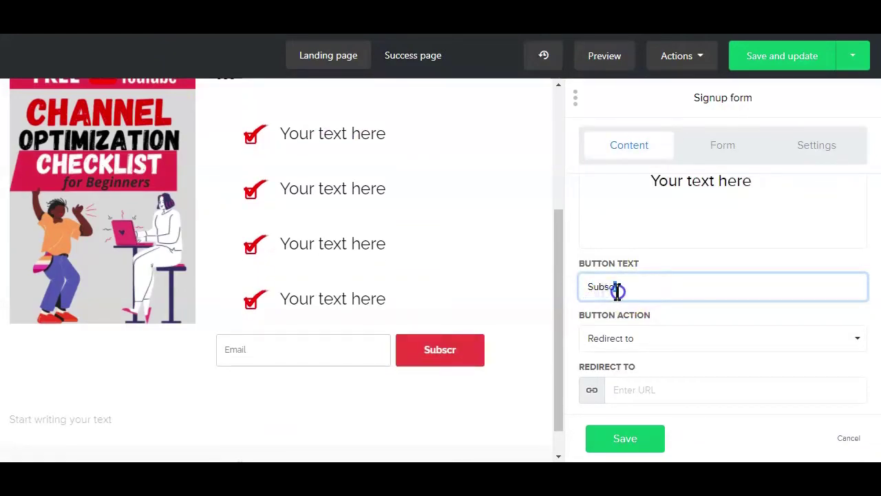
left_click_drag(629, 287, 563, 295)
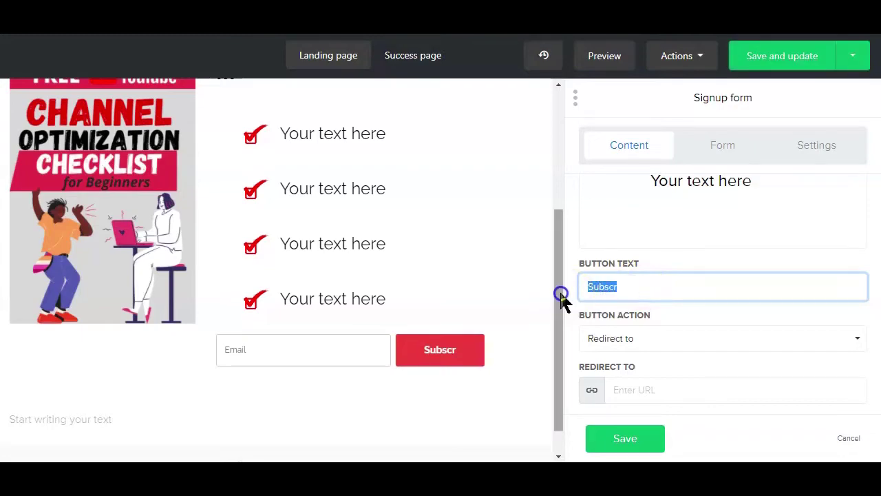
type("Sign up")
left_click(644, 391)
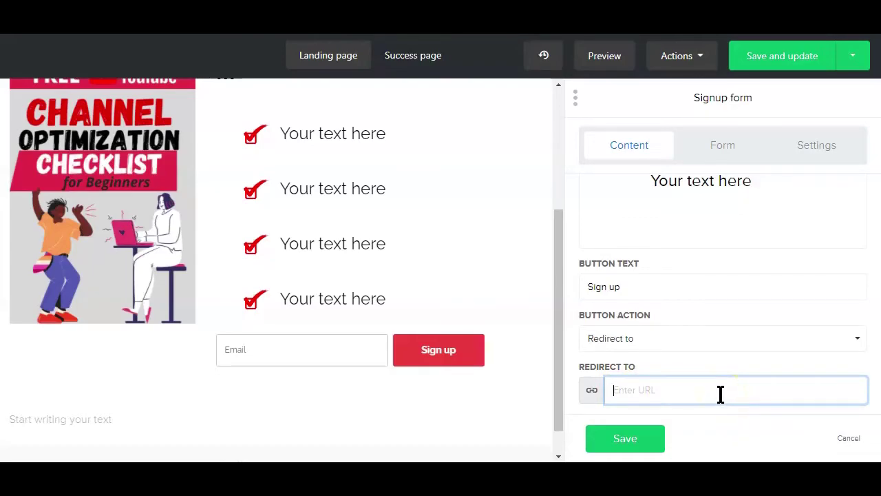
left_click(621, 442)
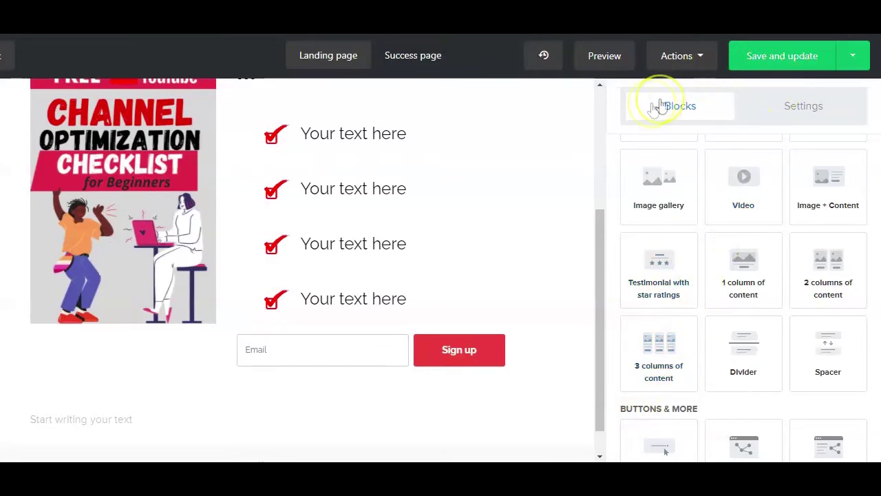
Scroll through the landing page preview on desktop, then in the mobile layout
scroll(453, 241, "up", 3)
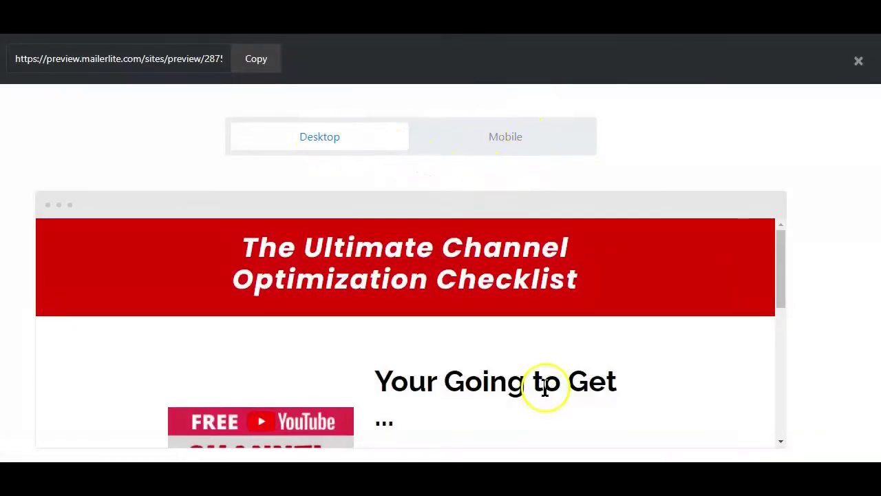
scroll(544, 379, "down", 10)
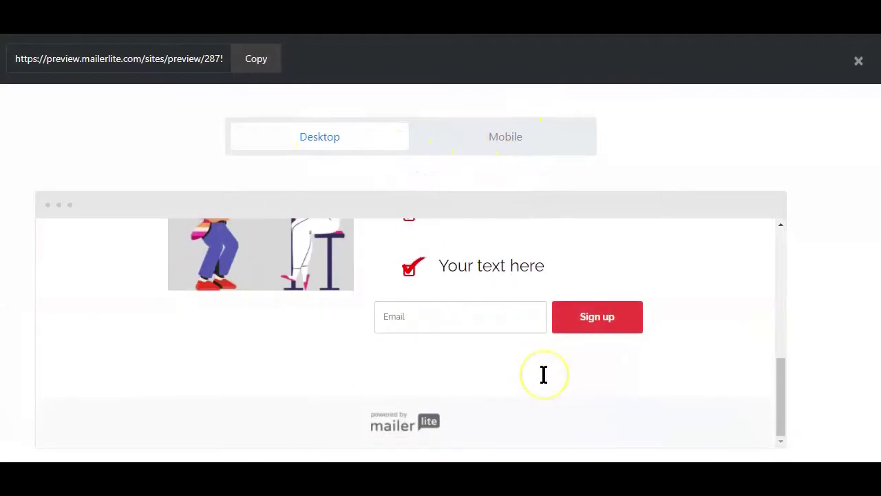
scroll(544, 375, "up", 10)
left_click(506, 141)
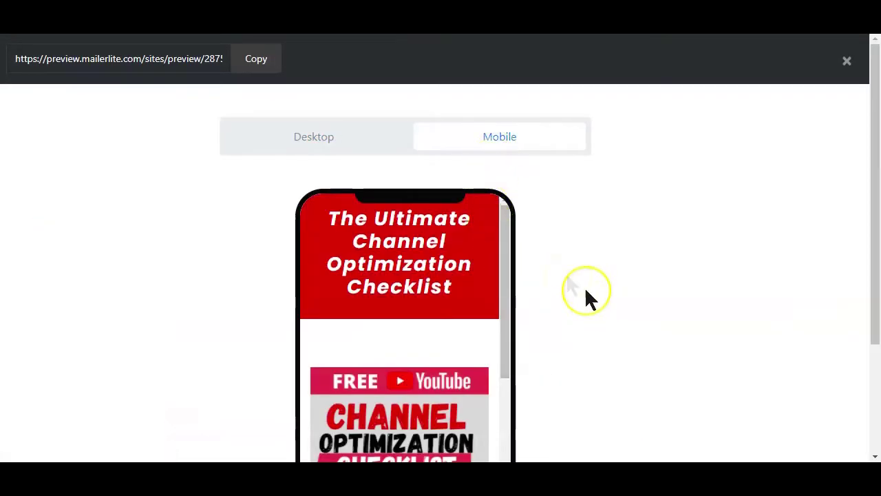
scroll(450, 295, "down", 3)
scroll(451, 295, "down", 3)
scroll(450, 293, "down", 3)
scroll(451, 296, "up", 3)
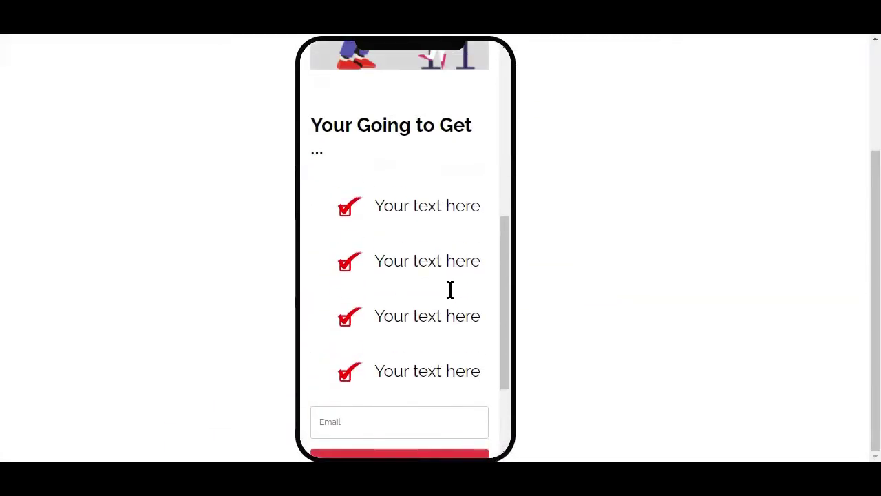
scroll(450, 296, "up", 5)
scroll(450, 295, "down", 5)
scroll(449, 286, "down", 3)
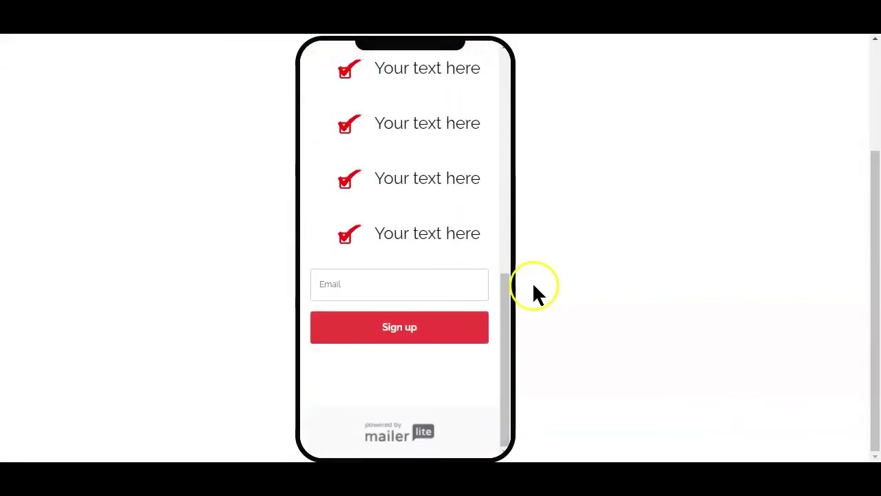
scroll(535, 280, "up", 3)
Return the preview to the desktop layout, recheck it, and close the preview
left_click(335, 142)
scroll(403, 256, "down", 10)
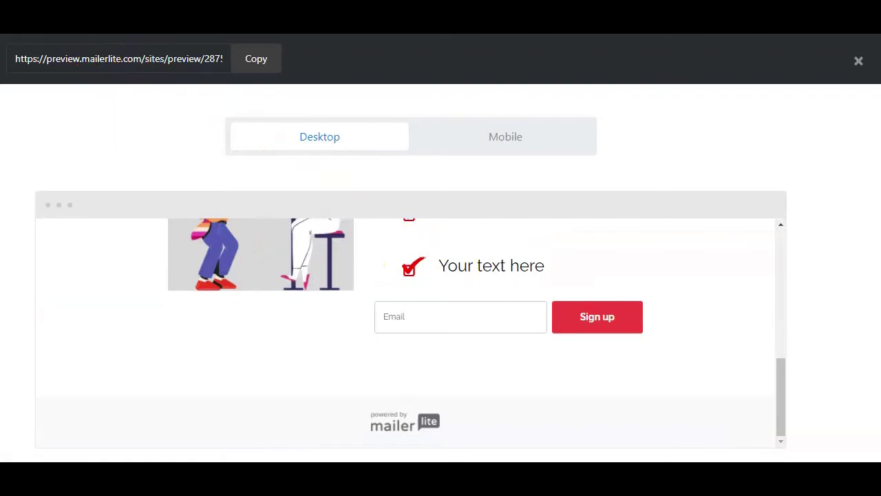
scroll(406, 330, "up", 5)
left_click(859, 60)
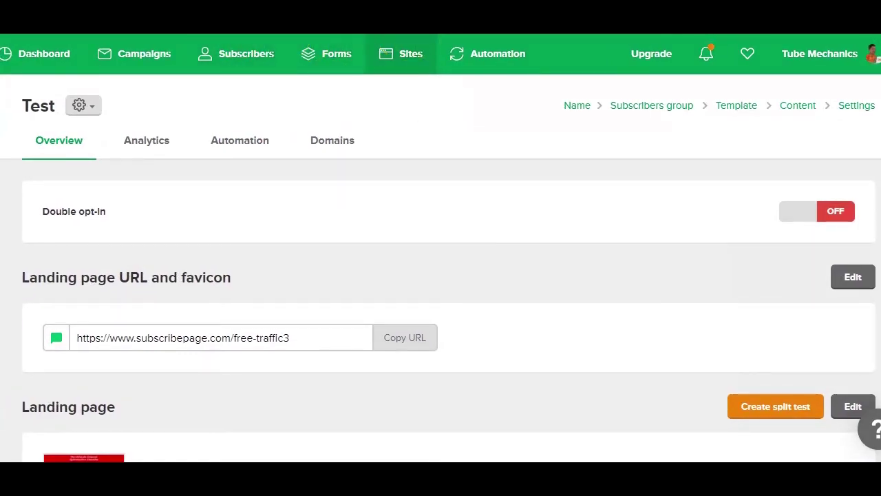
Scroll through the published page overview at subscribepage.com/free-traffic3 and the dashboard subscriber stats
scroll(376, 165, "down", 3)
left_click(446, 159)
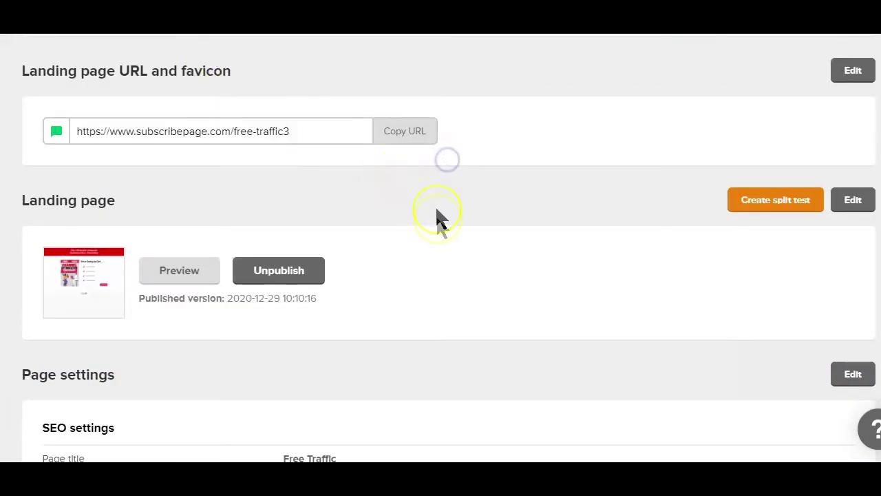
scroll(438, 227, "up", 3)
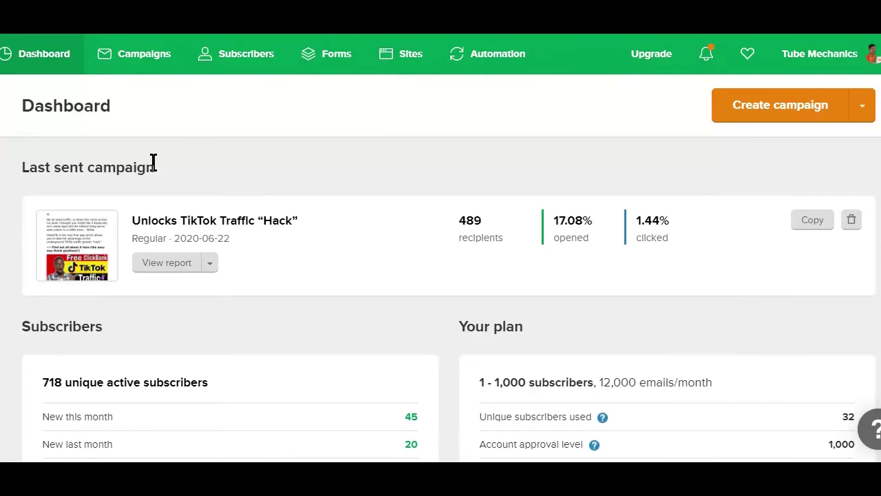
scroll(152, 162, "down", 4)
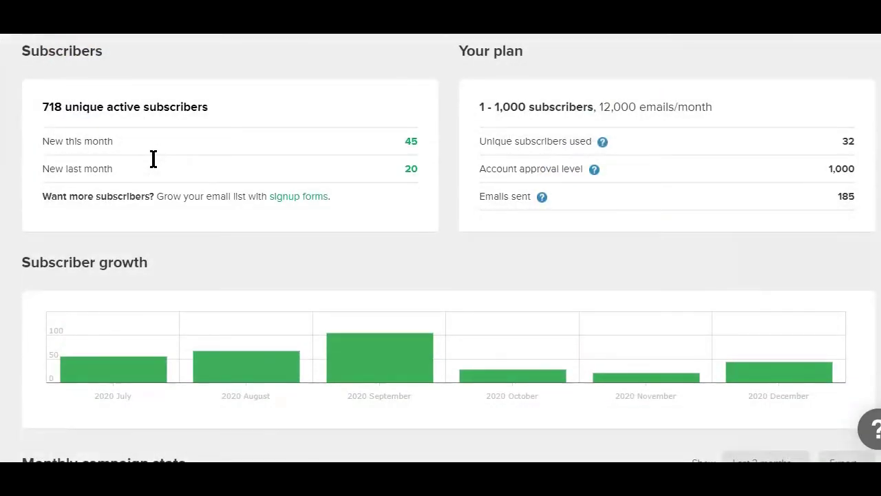
scroll(153, 160, "up", 2)
scroll(153, 160, "up", 2)
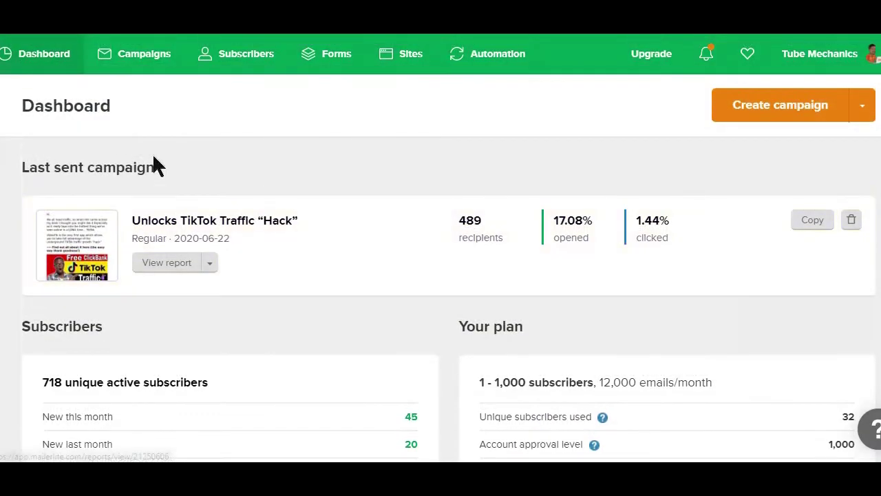